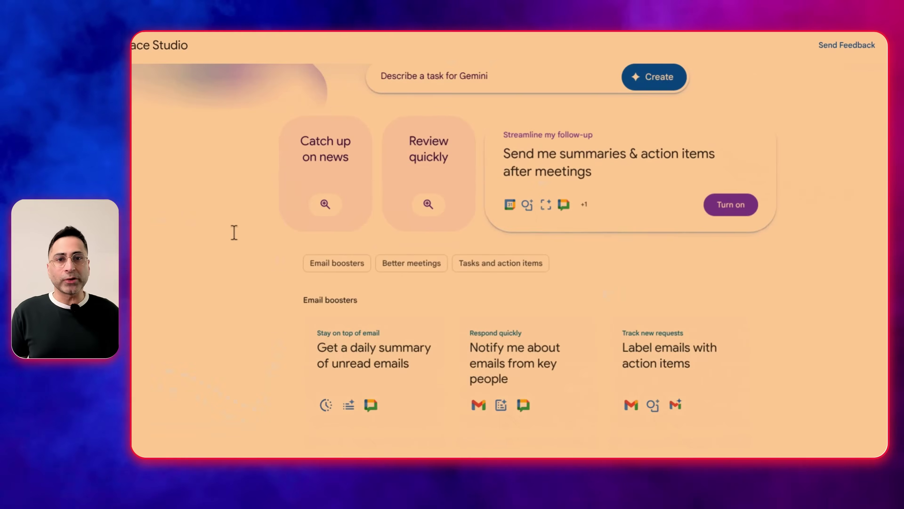
Look over the flow templates, the task prompt box and the step choices of a new flow
{"action": "scroll", "coordinate": [234, 232], "scroll_direction": "down", "scroll_amount": 4}
{"action": "scroll", "coordinate": [232, 232], "scroll_direction": "up", "scroll_amount": 6}
{"action": "left_click", "coordinate": [391, 188]}
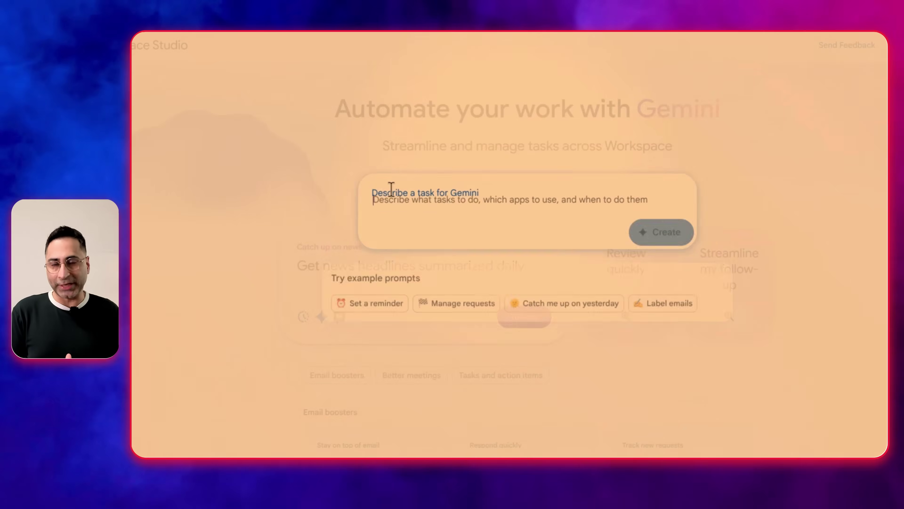
{"action": "left_click", "coordinate": [218, 277]}
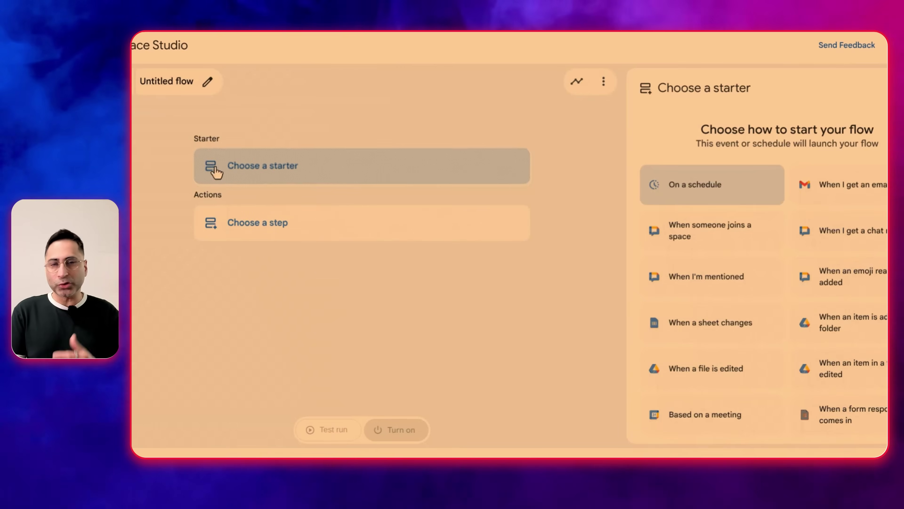
{"action": "left_click", "coordinate": [317, 223]}
{"action": "scroll", "coordinate": [714, 270], "scroll_direction": "down", "scroll_amount": 2}
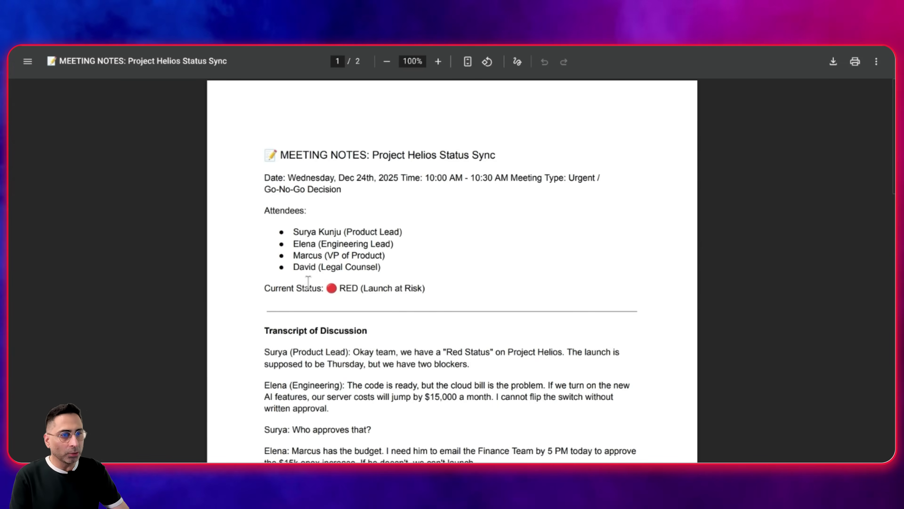
Read the attendees, status and discussion transcript in the Project Helios Status Sync meeting notes
{"action": "scroll", "coordinate": [323, 275], "scroll_direction": "down", "scroll_amount": 1}
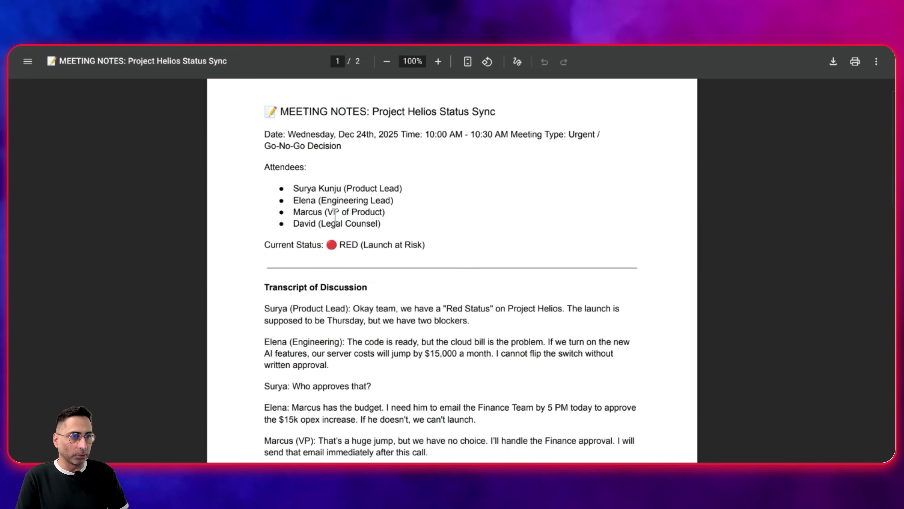
{"action": "scroll", "coordinate": [335, 216], "scroll_direction": "down", "scroll_amount": 3}
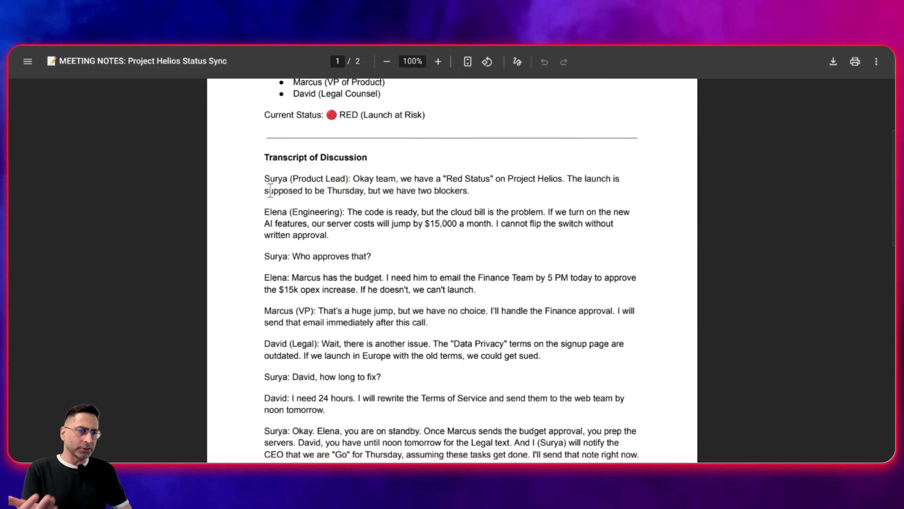
{"action": "scroll", "coordinate": [366, 254], "scroll_direction": "down", "scroll_amount": 2}
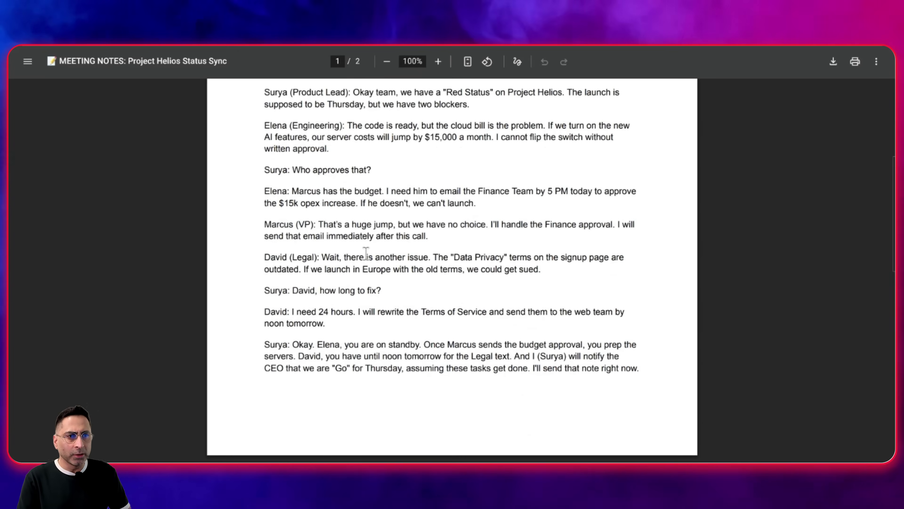
{"action": "scroll", "coordinate": [353, 251], "scroll_direction": "up", "scroll_amount": 1}
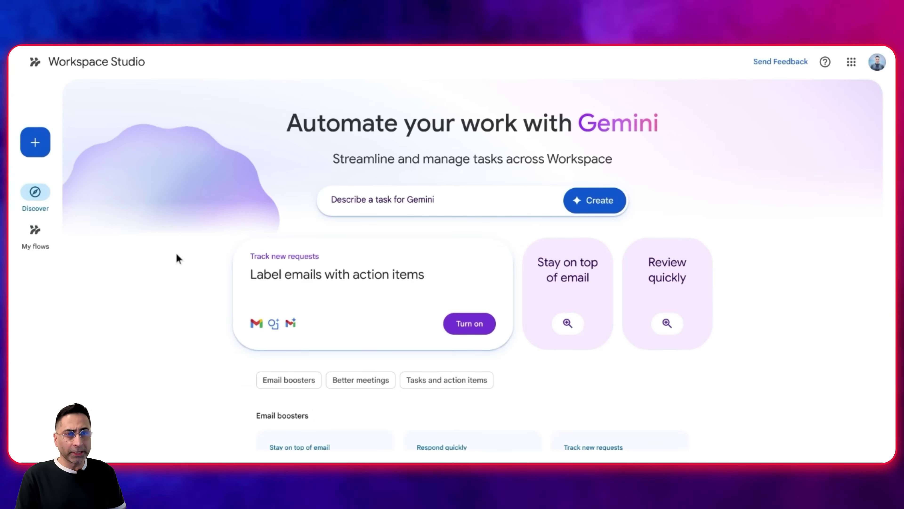
Preview the "Label emails" and "Catch me up on yesterday" example prompts, and leave the task description without creating a flow
{"action": "left_click", "coordinate": [360, 210]}
{"action": "left_click", "coordinate": [588, 348]}
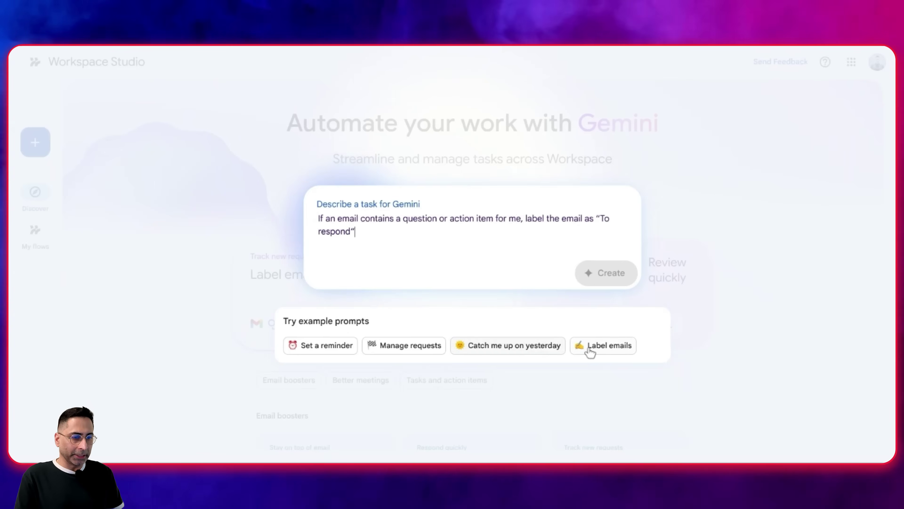
{"action": "left_click", "coordinate": [504, 348]}
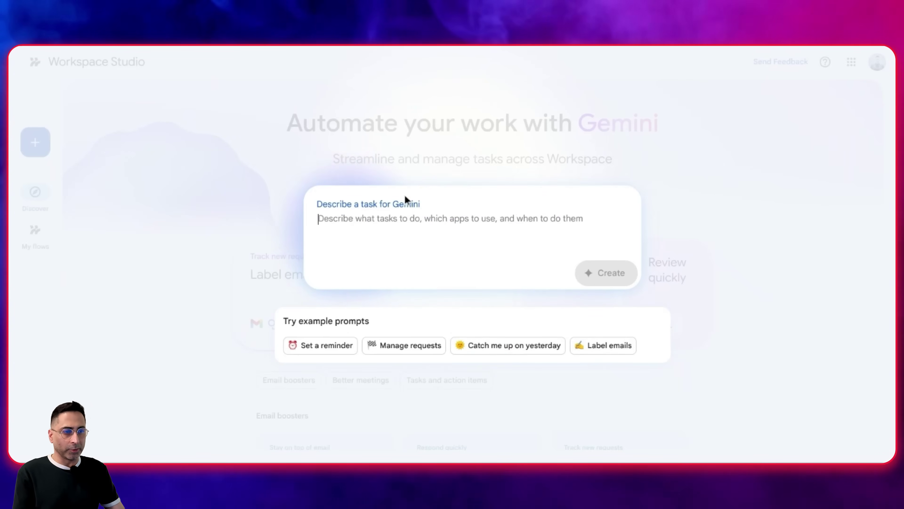
{"action": "left_click", "coordinate": [508, 347]}
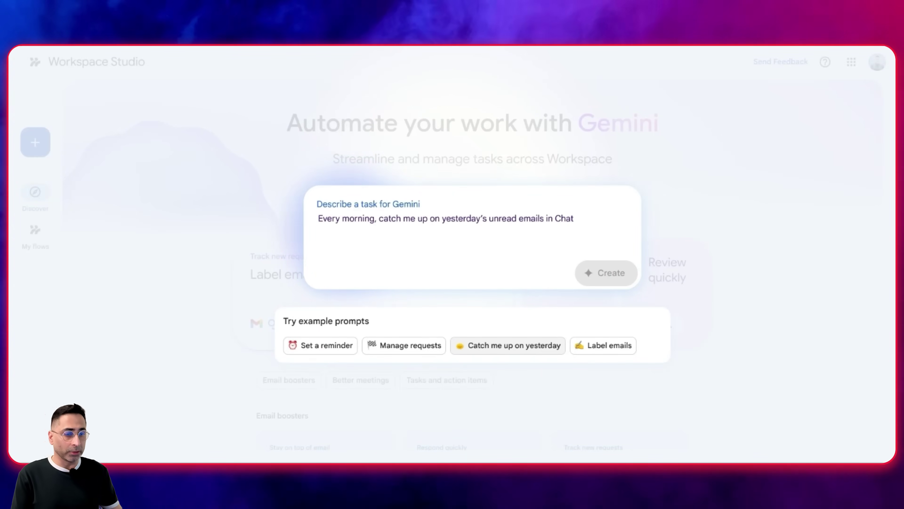
{"action": "left_click", "coordinate": [264, 239]}
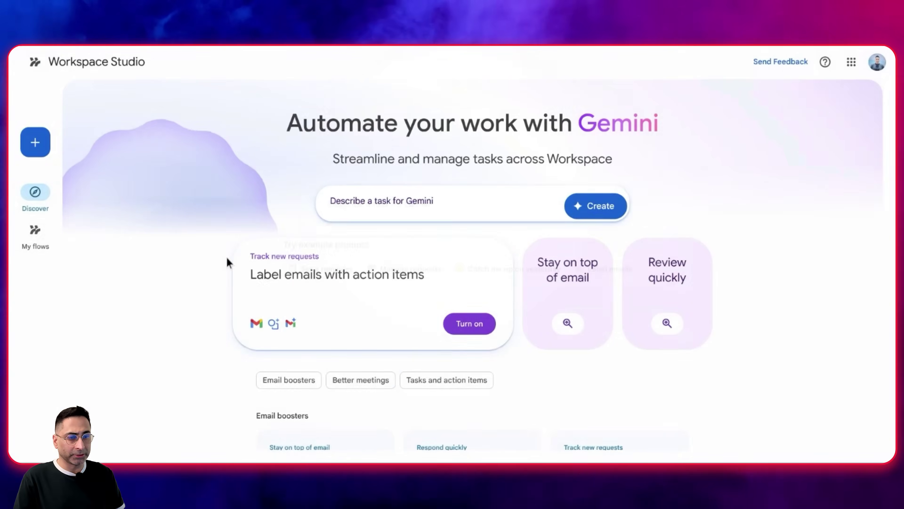
Examine the ready-made flow templates for email, meetings, tasks and action items, and customer connections
{"action": "scroll", "coordinate": [249, 284], "scroll_direction": "down", "scroll_amount": 2}
{"action": "scroll", "coordinate": [371, 327], "scroll_direction": "down", "scroll_amount": 3}
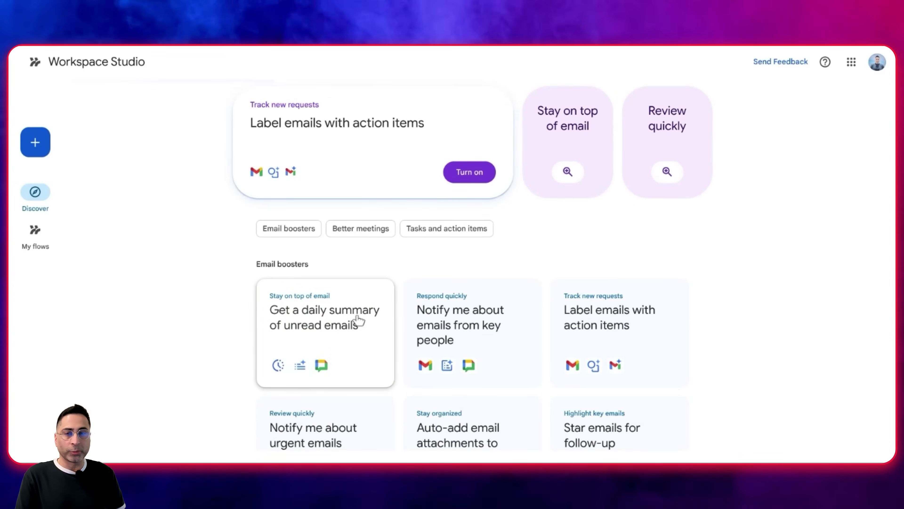
{"action": "scroll", "coordinate": [422, 320], "scroll_direction": "down", "scroll_amount": 2}
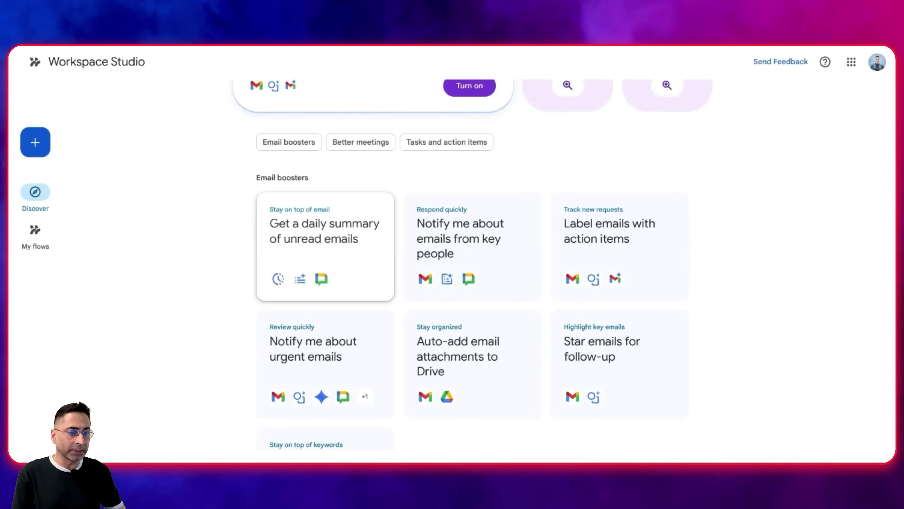
{"action": "scroll", "coordinate": [339, 267], "scroll_direction": "down", "scroll_amount": 15}
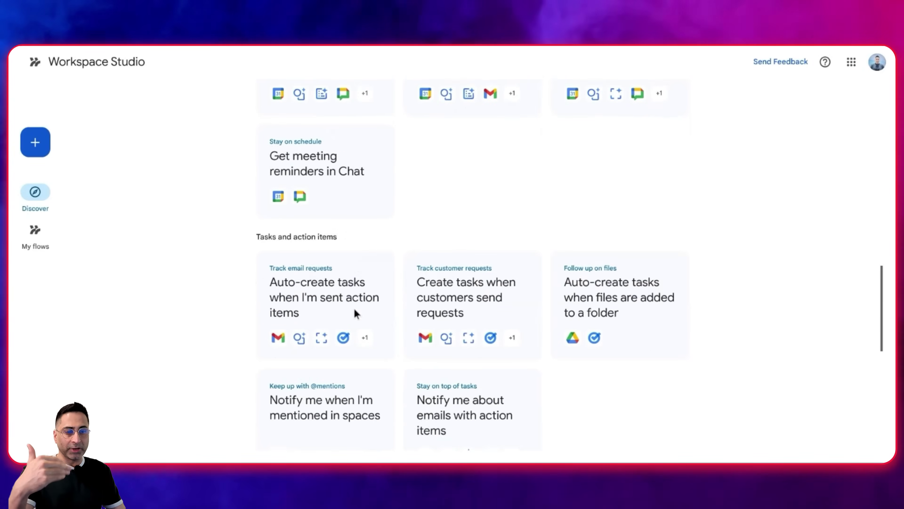
{"action": "scroll", "coordinate": [356, 313], "scroll_direction": "down", "scroll_amount": 4}
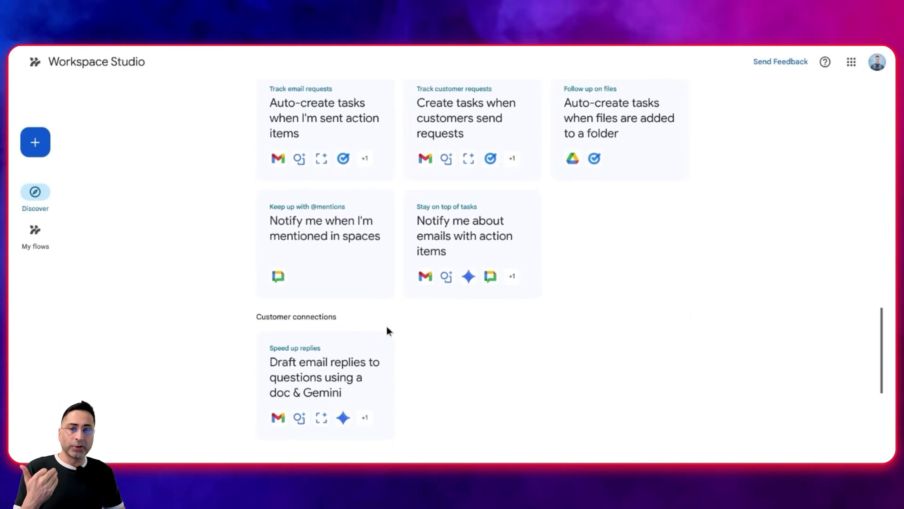
{"action": "scroll", "coordinate": [389, 330], "scroll_direction": "down", "scroll_amount": 6}
{"action": "scroll", "coordinate": [189, 275], "scroll_direction": "up", "scroll_amount": 5}
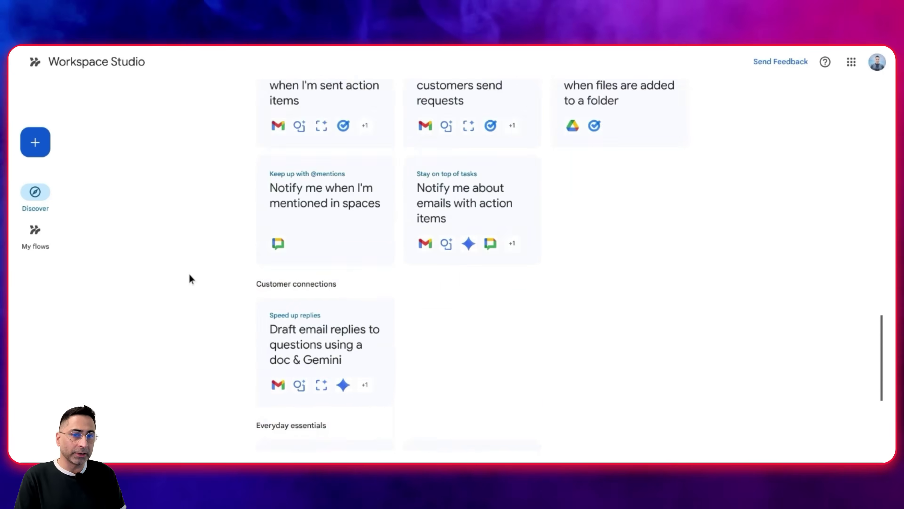
{"action": "scroll", "coordinate": [189, 273], "scroll_direction": "up", "scroll_amount": 10}
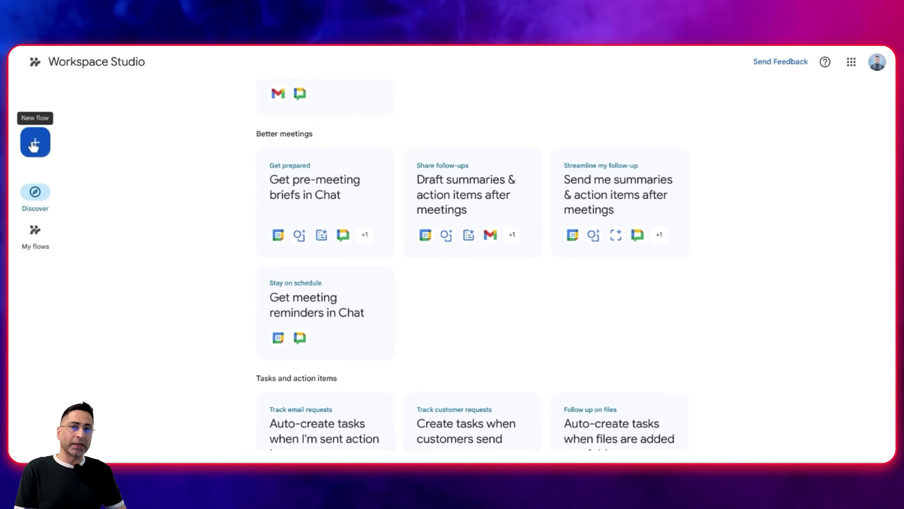
Start a new flow and explore the "Based on a meeting" timing options and the form-response starter
{"action": "left_click", "coordinate": [34, 144]}
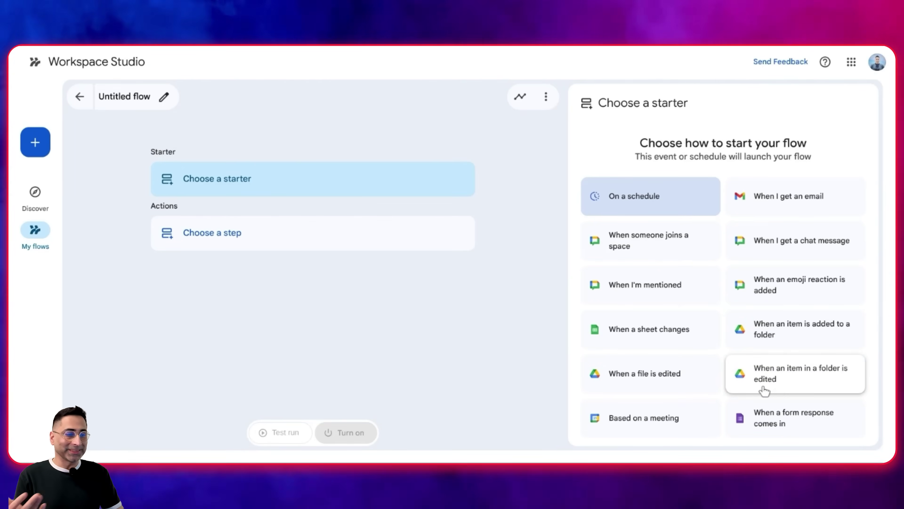
{"action": "left_click", "coordinate": [653, 426]}
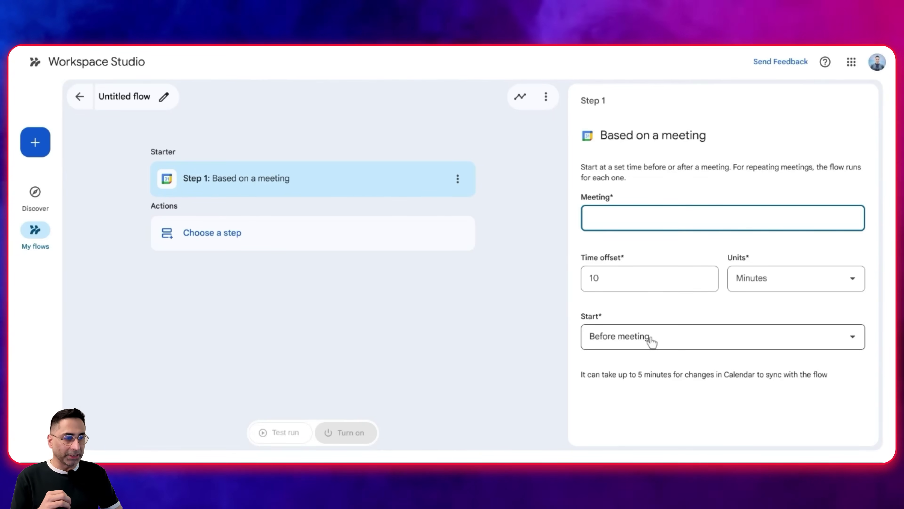
{"action": "left_click", "coordinate": [652, 341]}
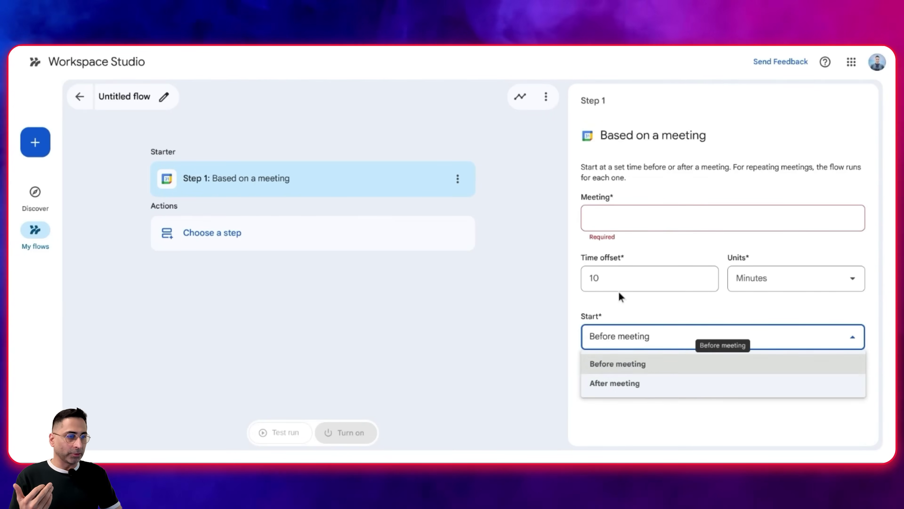
{"action": "left_click", "coordinate": [370, 137]}
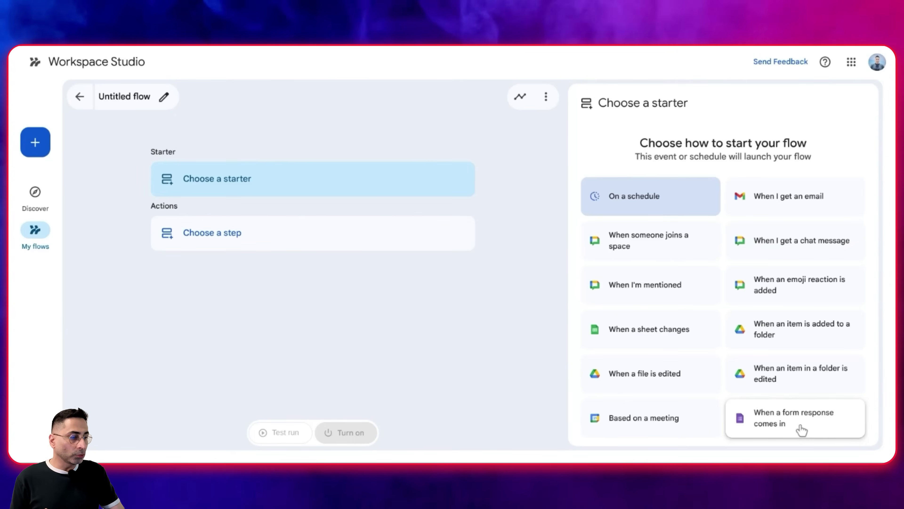
{"action": "left_click", "coordinate": [801, 430]}
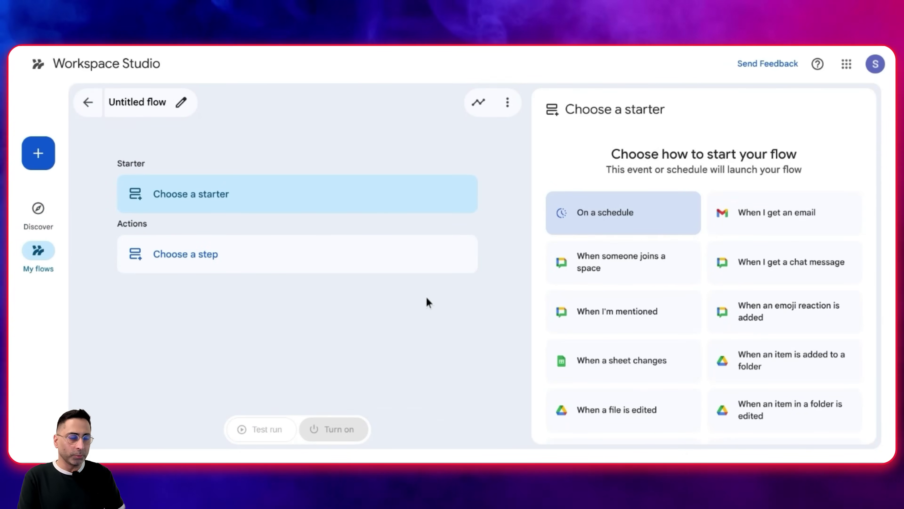
Set the flow's starter to "When an item is added to a folder" and choose the Meeting Notes folder in Drive
{"action": "scroll", "coordinate": [641, 329], "scroll_direction": "down", "scroll_amount": 1}
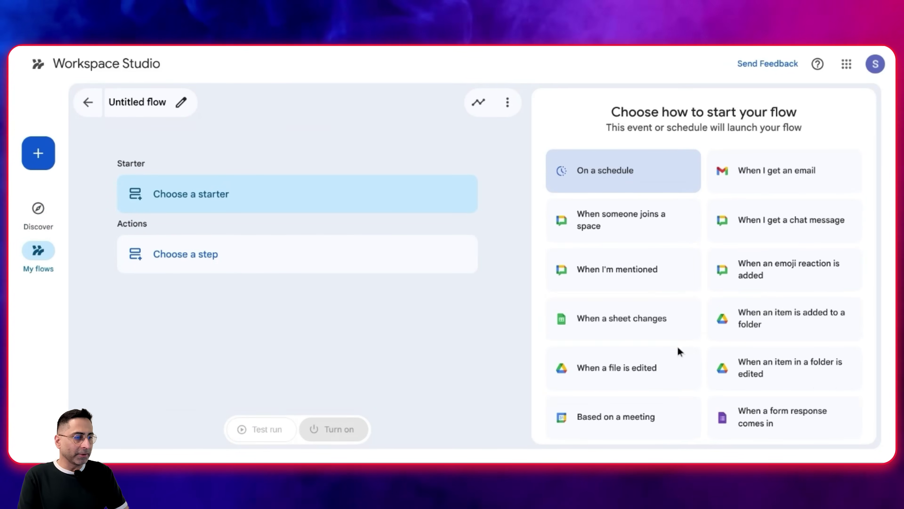
{"action": "left_click", "coordinate": [776, 324]}
{"action": "left_click", "coordinate": [846, 226]}
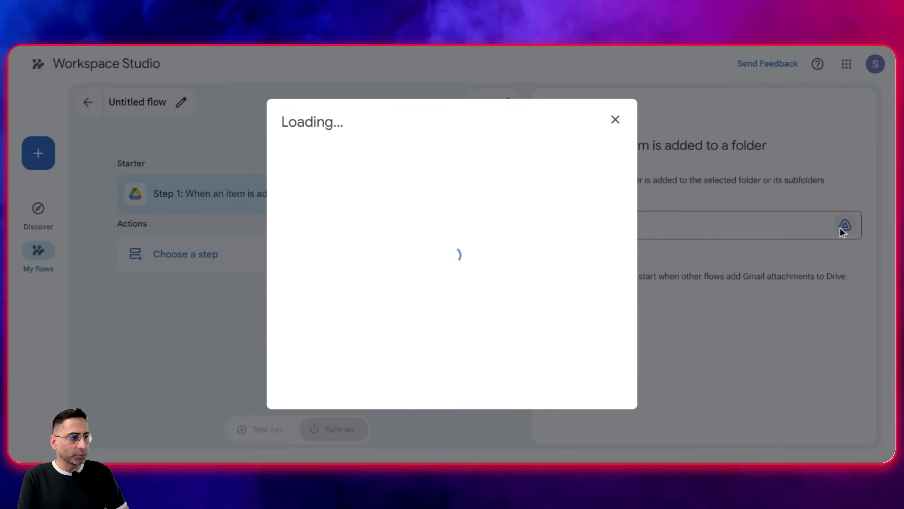
{"action": "left_click", "coordinate": [313, 142]}
{"action": "left_click", "coordinate": [602, 384]}
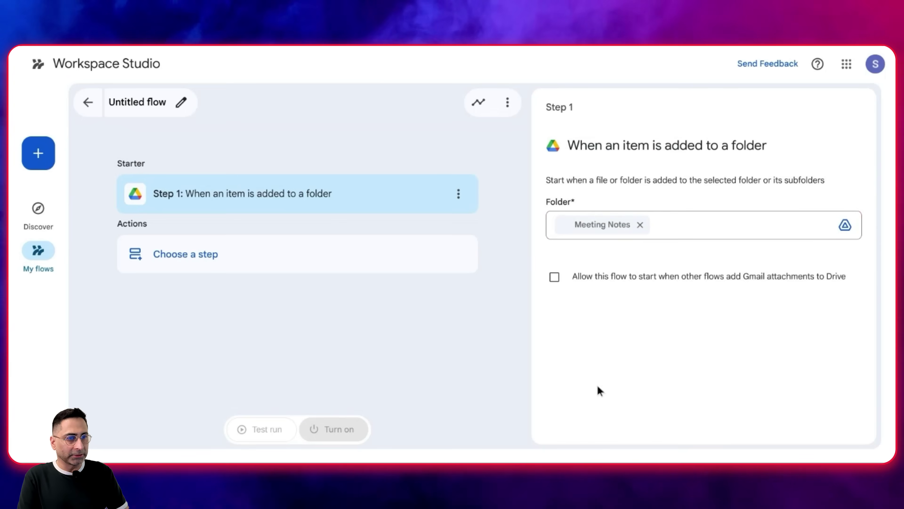
Add an Extract action as step 2 and use step 1's "Link to the file" variable as the content to analyze
{"action": "left_click", "coordinate": [303, 261]}
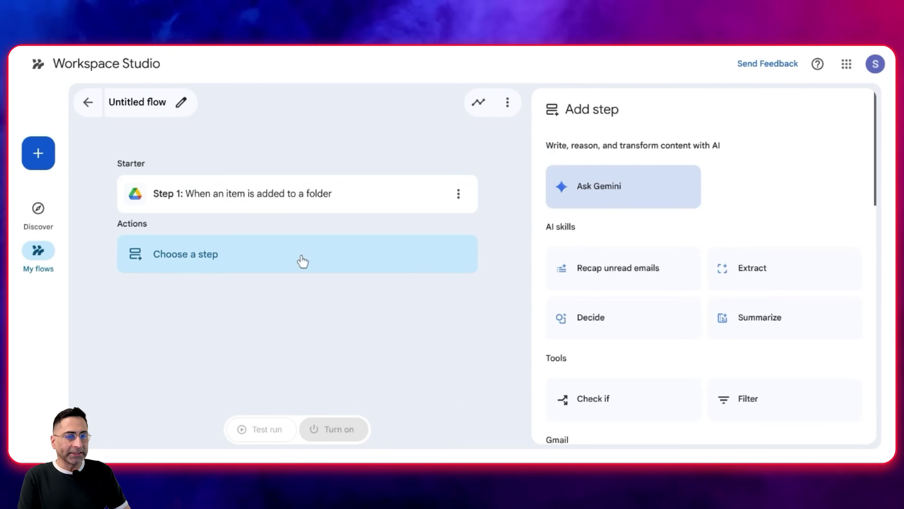
{"action": "scroll", "coordinate": [668, 227], "scroll_direction": "down", "scroll_amount": 2}
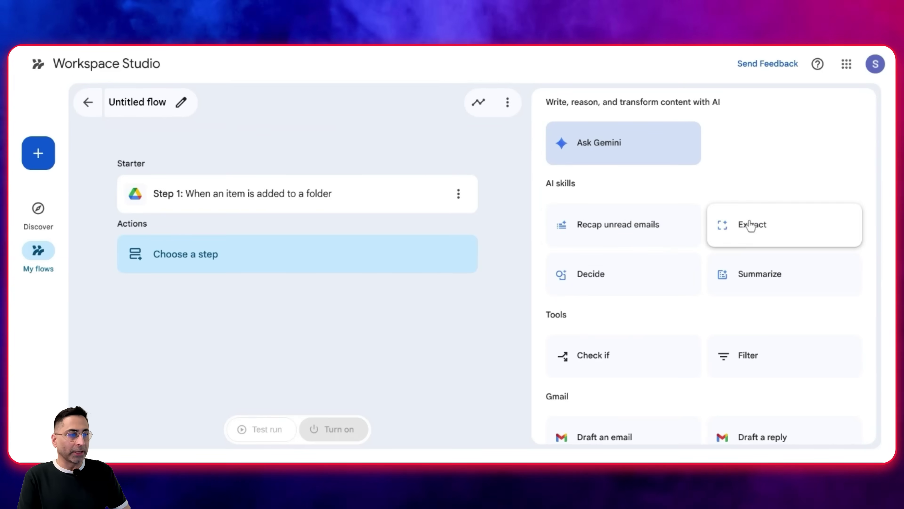
{"action": "left_click", "coordinate": [749, 228]}
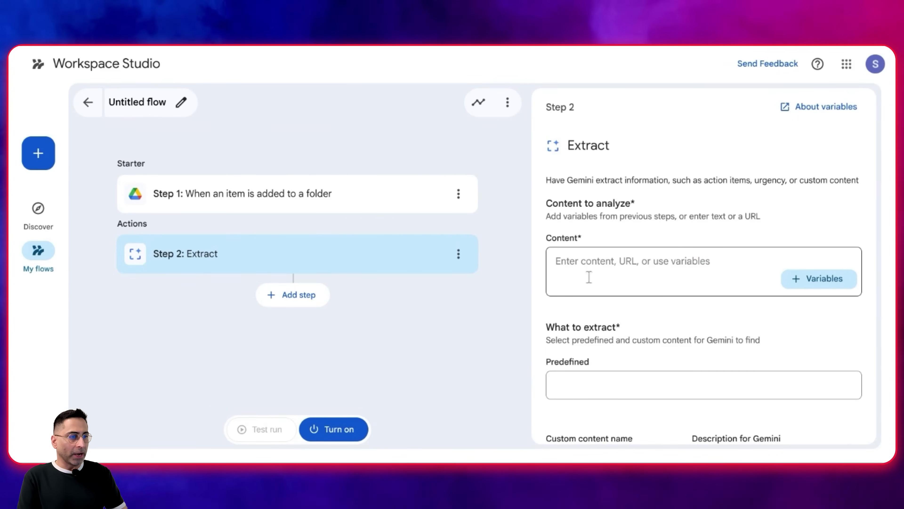
{"action": "left_click", "coordinate": [819, 278]}
{"action": "left_click", "coordinate": [765, 347]}
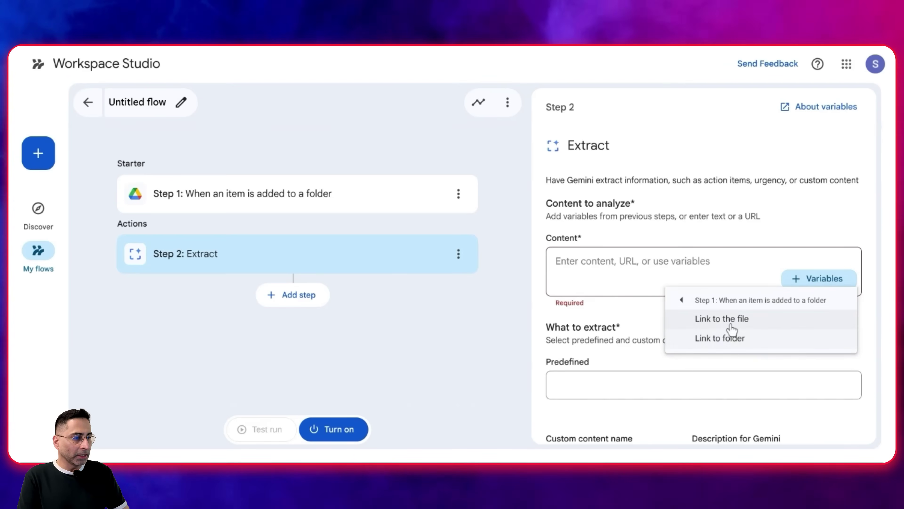
{"action": "left_click", "coordinate": [722, 318]}
Have the Extract step find the predefined "Action items" and "Sentiment: tone and urgency" content
{"action": "scroll", "coordinate": [616, 317], "scroll_direction": "down", "scroll_amount": 3}
{"action": "left_click", "coordinate": [602, 302]}
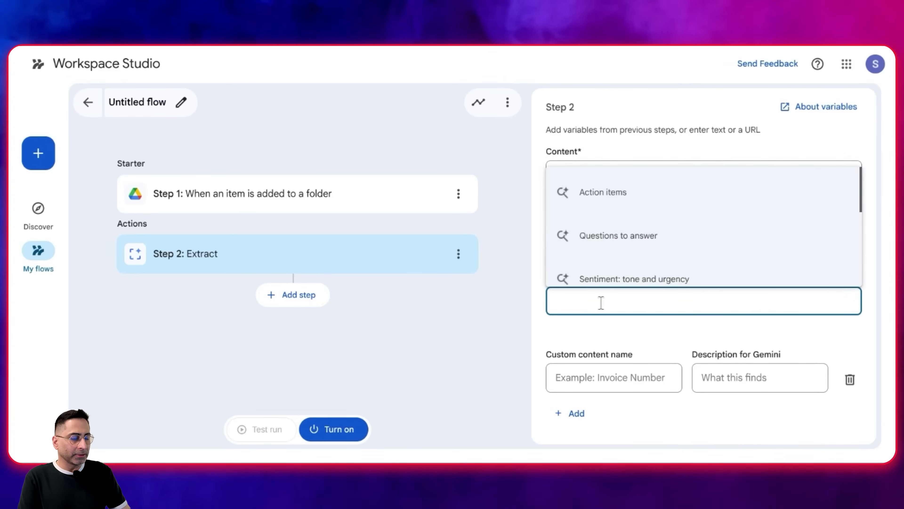
{"action": "left_click", "coordinate": [607, 202]}
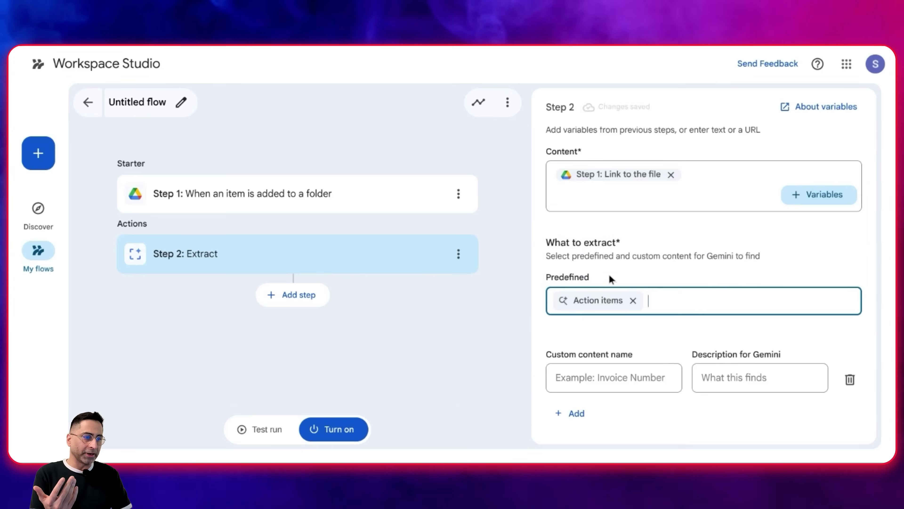
{"action": "left_click", "coordinate": [662, 302]}
{"action": "scroll", "coordinate": [665, 264], "scroll_direction": "down", "scroll_amount": 1}
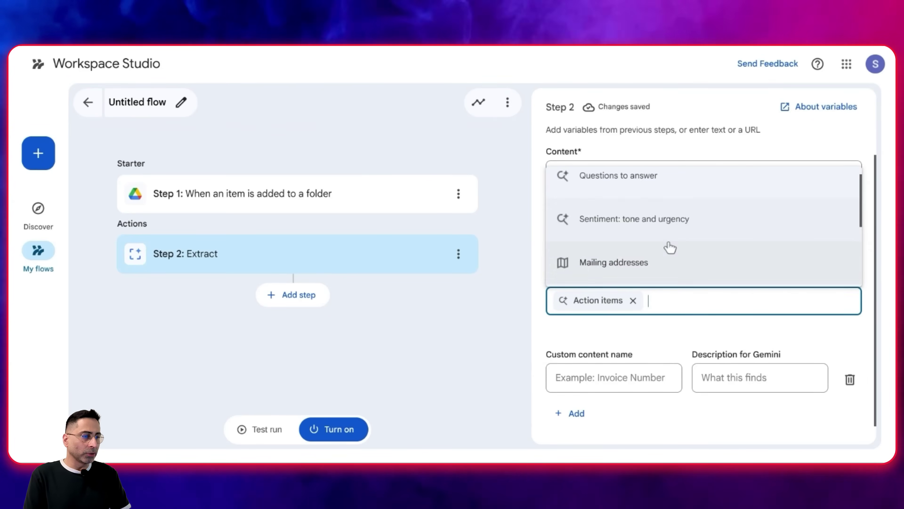
{"action": "left_click", "coordinate": [669, 225]}
{"action": "scroll", "coordinate": [755, 315], "scroll_direction": "down", "scroll_amount": 1}
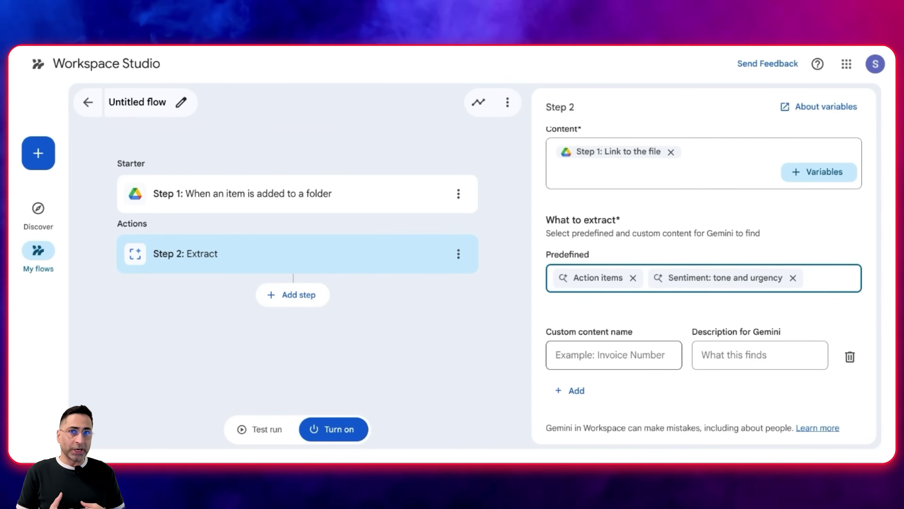
{"action": "scroll", "coordinate": [611, 272], "scroll_direction": "up", "scroll_amount": 3}
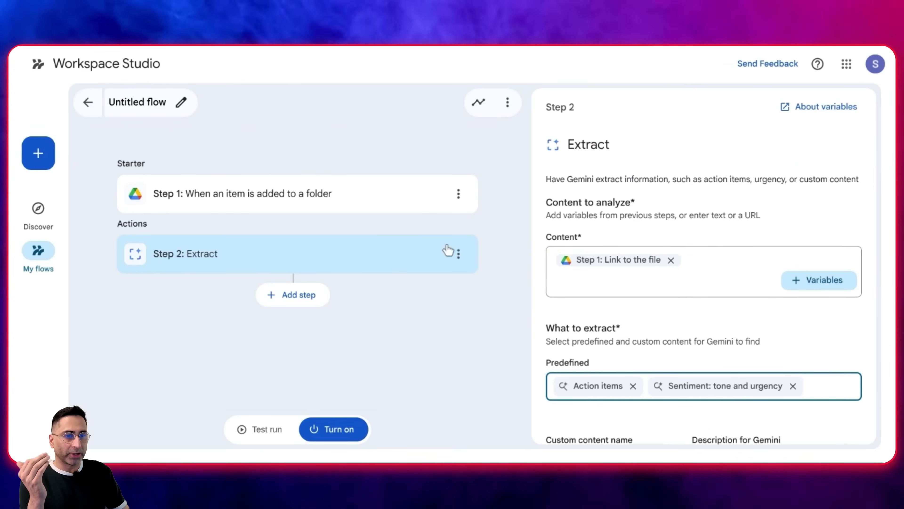
{"action": "scroll", "coordinate": [613, 230], "scroll_direction": "down", "scroll_amount": 3}
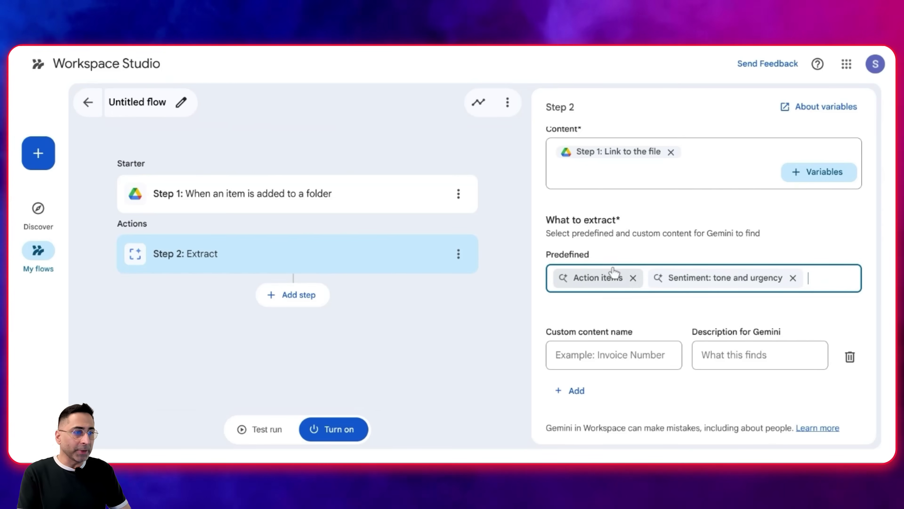
Add an Ask Gemini action as step 3, prompting it as an Executive Assistant to write a formatted team update email from step 1's "Link to the file"
{"action": "left_click", "coordinate": [295, 302]}
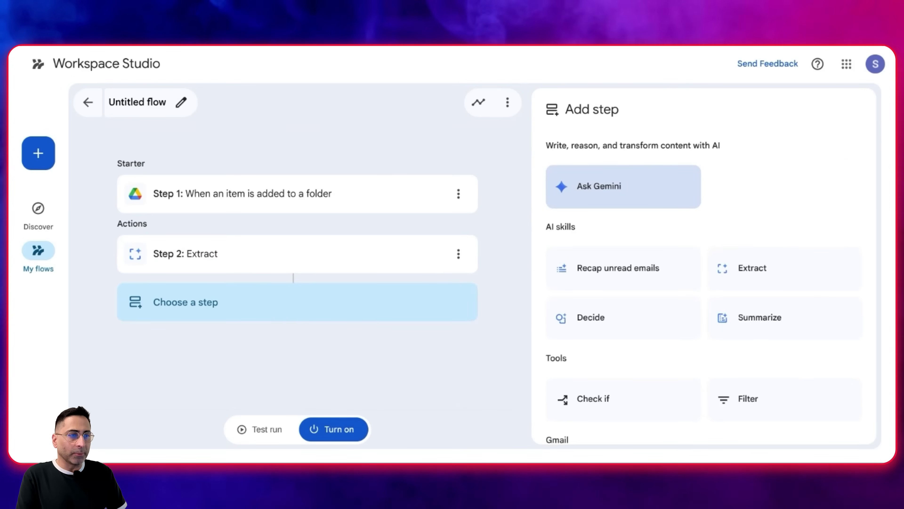
{"action": "left_click", "coordinate": [633, 196]}
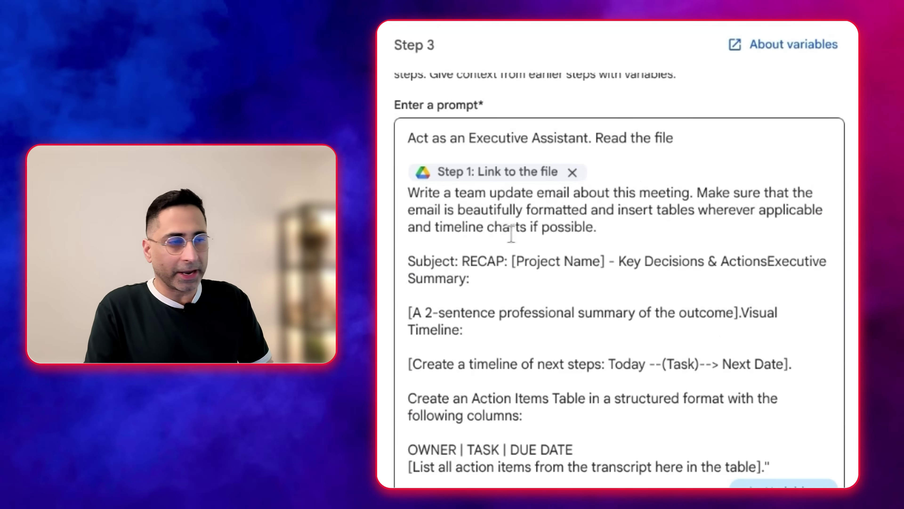
{"action": "scroll", "coordinate": [475, 198], "scroll_direction": "down", "scroll_amount": 1}
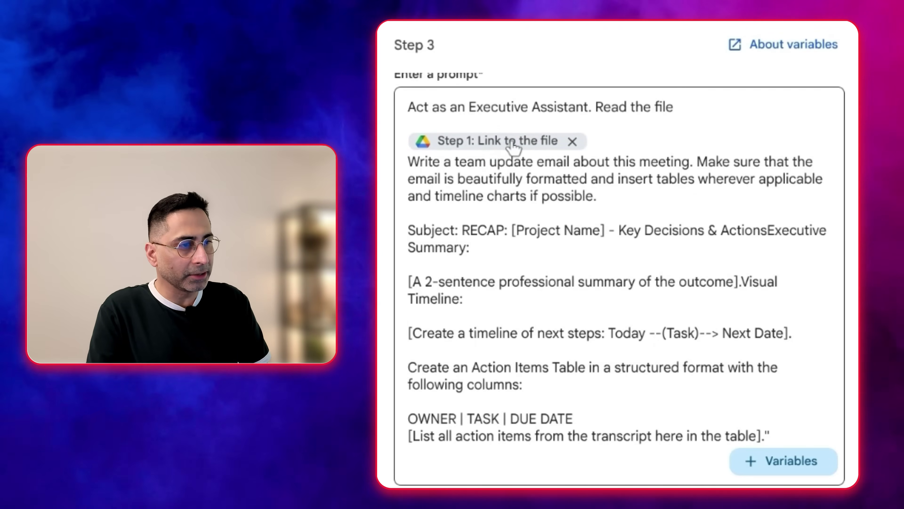
Check step 1's available variables for the Gemini prompt and insert a line break after the "Link to the file" variable
{"action": "left_click", "coordinate": [764, 463]}
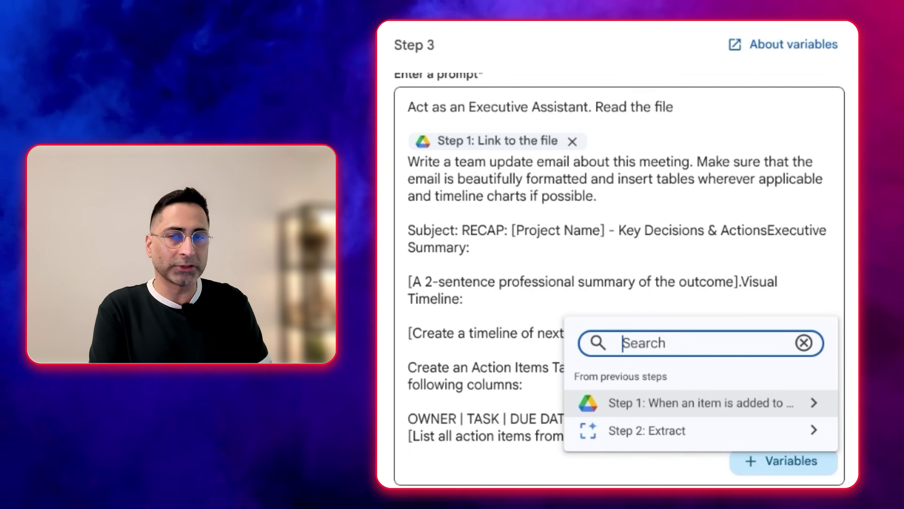
{"action": "left_click", "coordinate": [642, 413]}
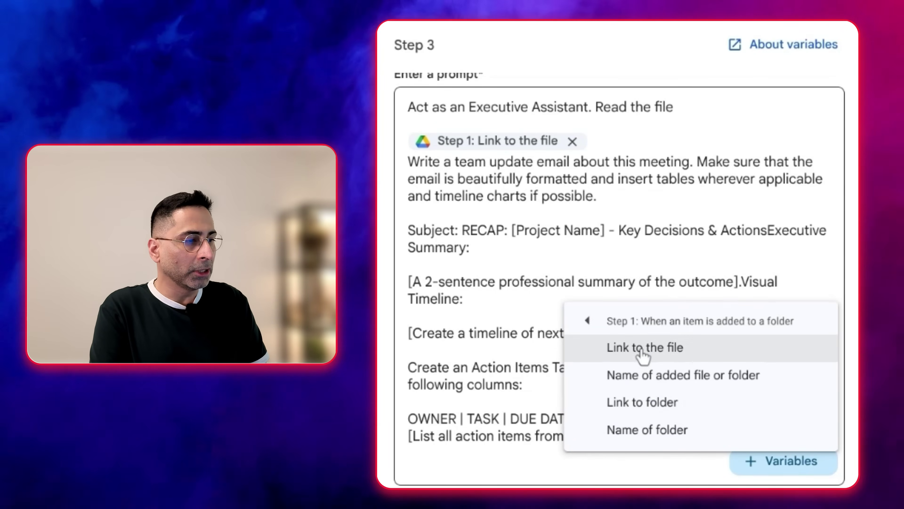
{"action": "left_click", "coordinate": [480, 310]}
{"action": "left_click", "coordinate": [607, 143]}
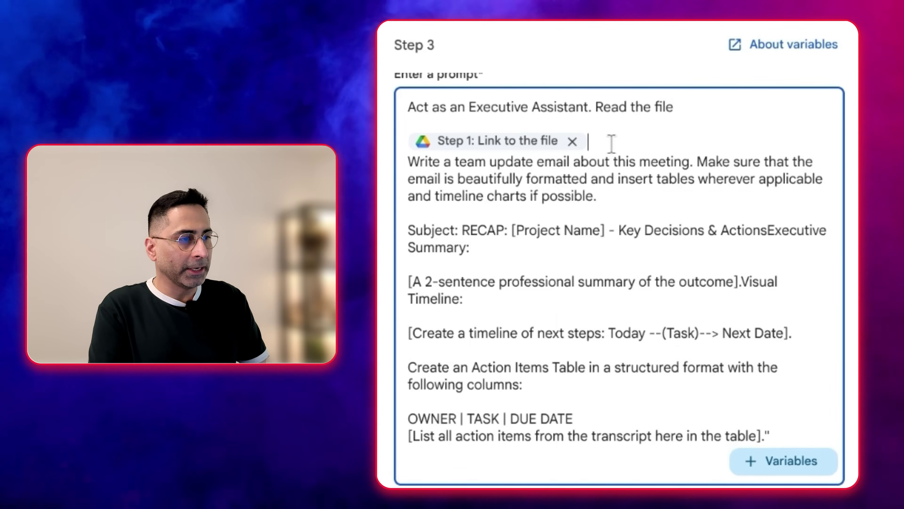
{"action": "key", "text": "Return"}
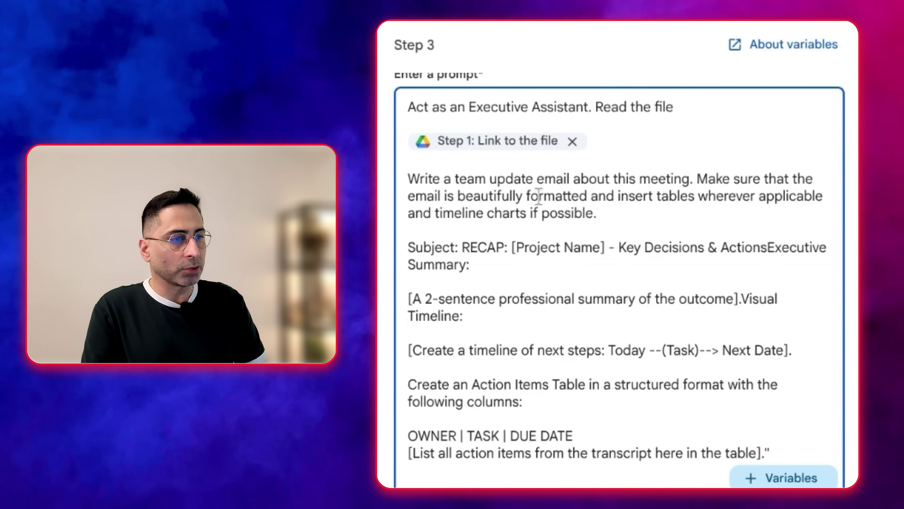
Review the prompt's subject, summary, timeline and action items table instructions, and compare them with the Extract step's settings
{"action": "scroll", "coordinate": [632, 224], "scroll_direction": "down", "scroll_amount": 1}
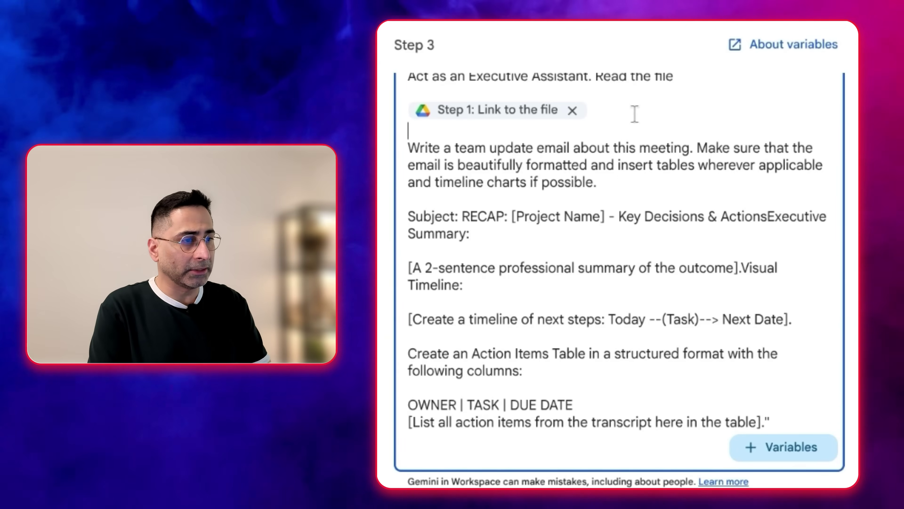
{"action": "scroll", "coordinate": [584, 200], "scroll_direction": "down", "scroll_amount": 2}
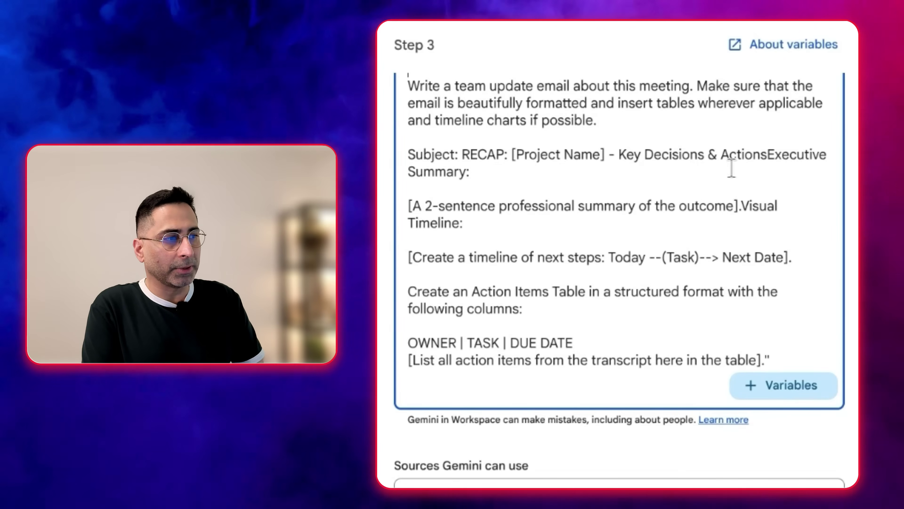
{"action": "scroll", "coordinate": [449, 214], "scroll_direction": "down", "scroll_amount": 1}
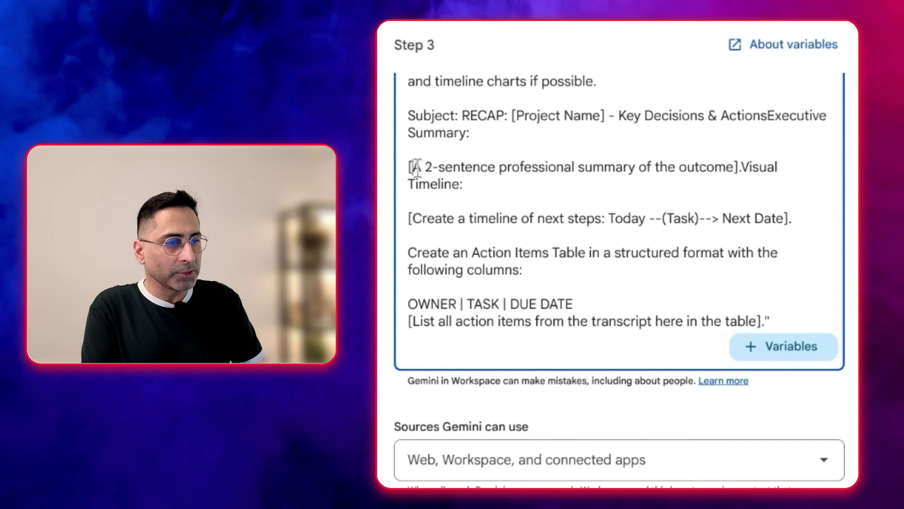
{"action": "left_click_drag", "start_coordinate": [416, 167], "coordinate": [464, 183]}
{"action": "left_click", "coordinate": [532, 188]}
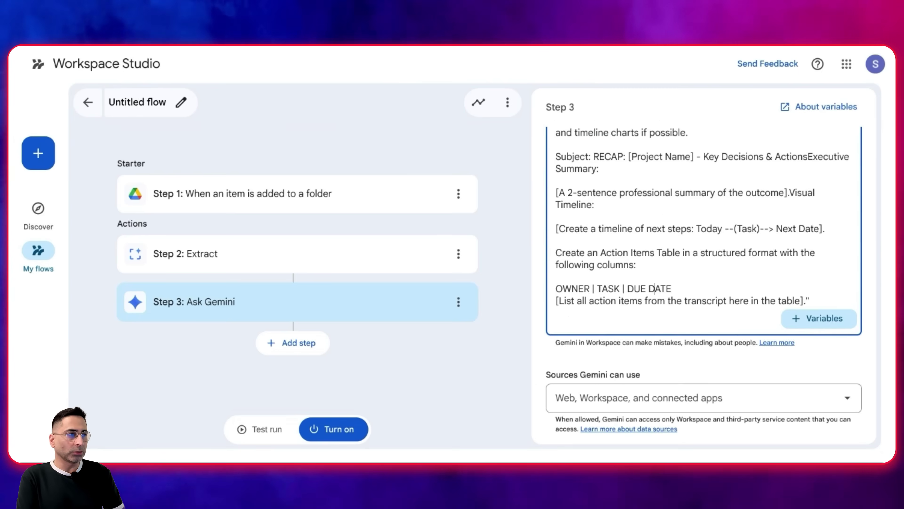
{"action": "scroll", "coordinate": [557, 341], "scroll_direction": "up", "scroll_amount": 2}
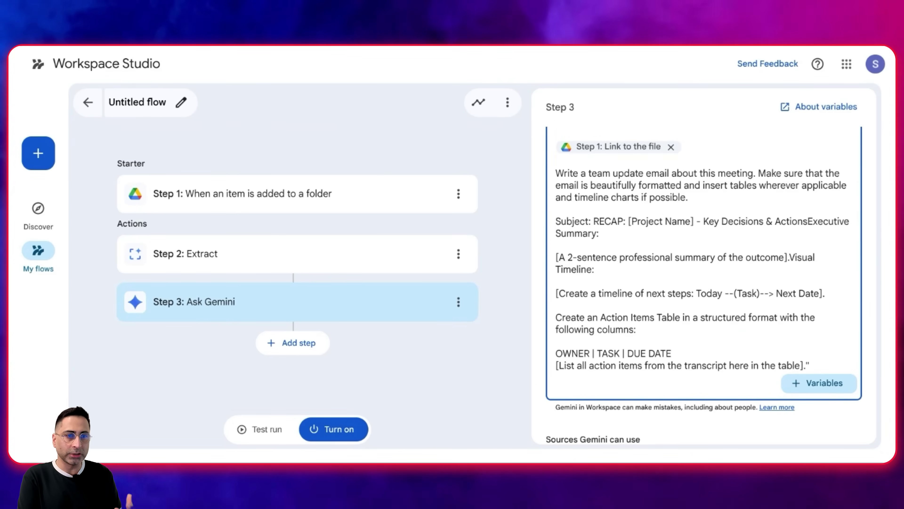
{"action": "scroll", "coordinate": [645, 282], "scroll_direction": "down", "scroll_amount": 2}
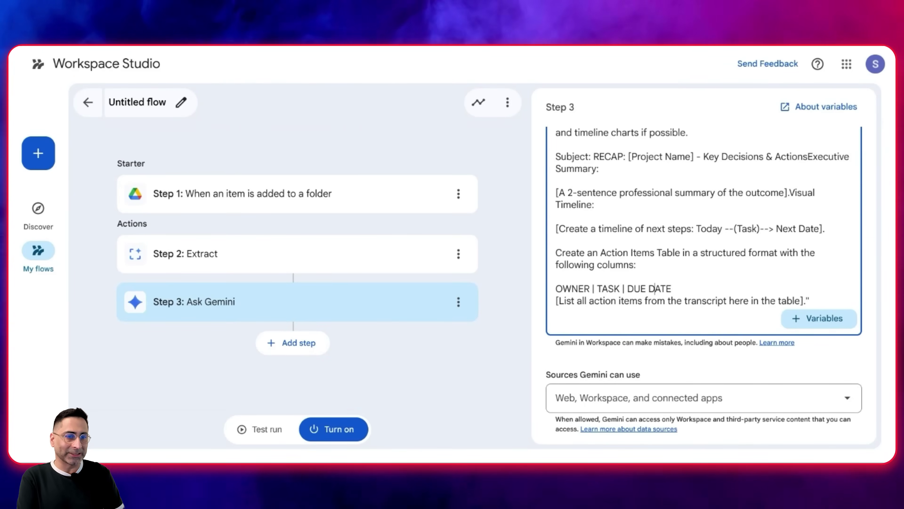
{"action": "left_click", "coordinate": [306, 268]}
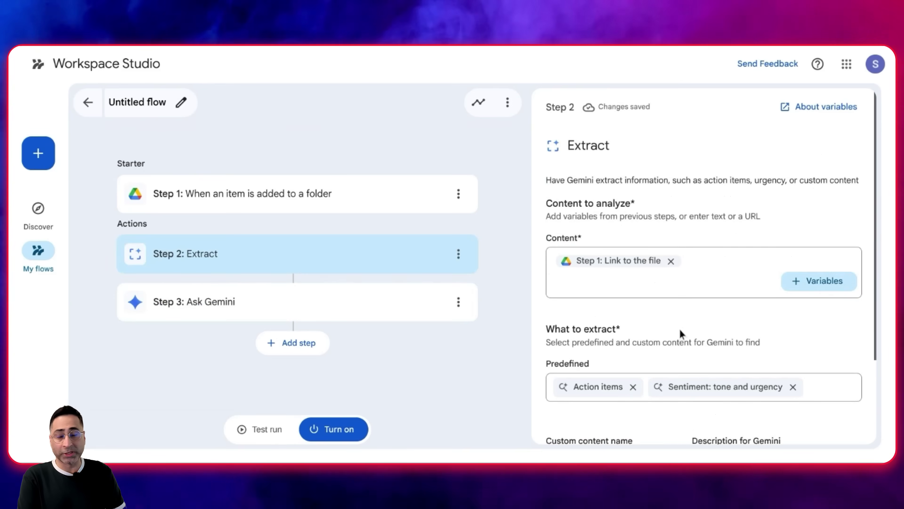
{"action": "left_click", "coordinate": [261, 315]}
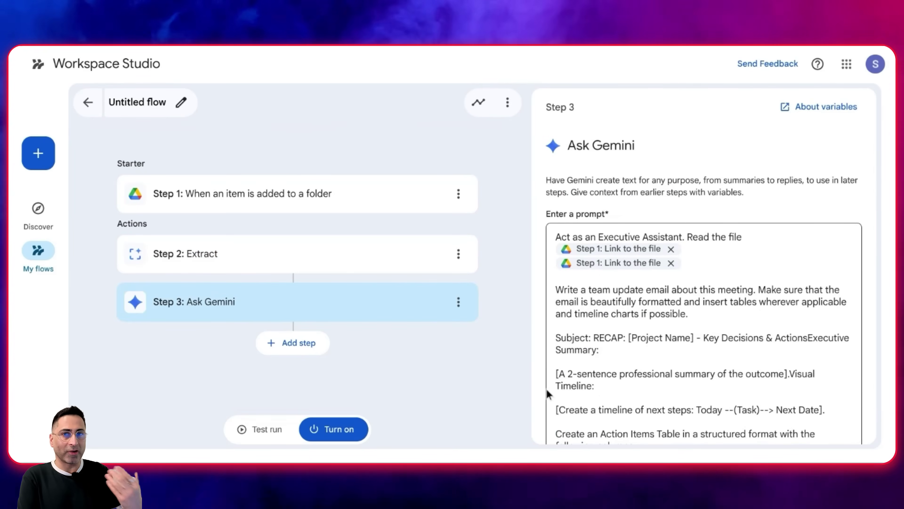
Add Gmail's "Draft an email" action as step 4 after Ask Gemini
{"action": "left_click", "coordinate": [295, 345]}
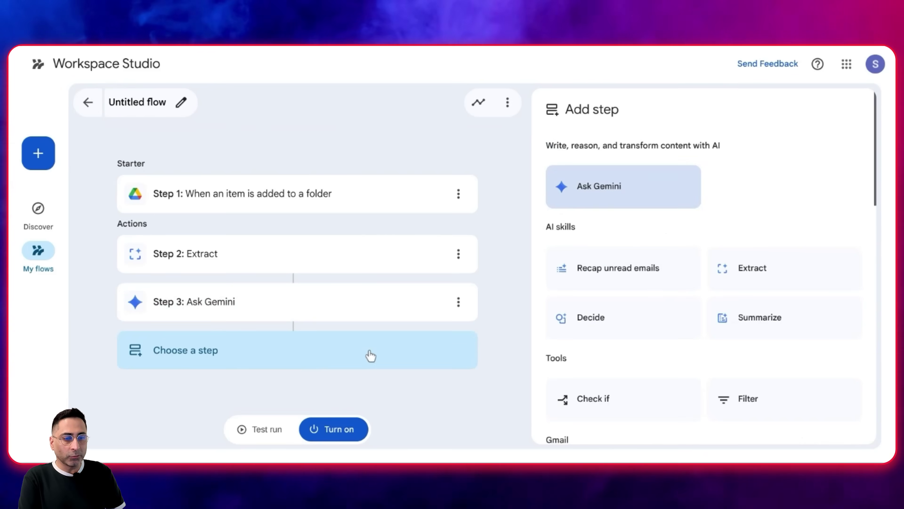
{"action": "scroll", "coordinate": [676, 317], "scroll_direction": "down", "scroll_amount": 8}
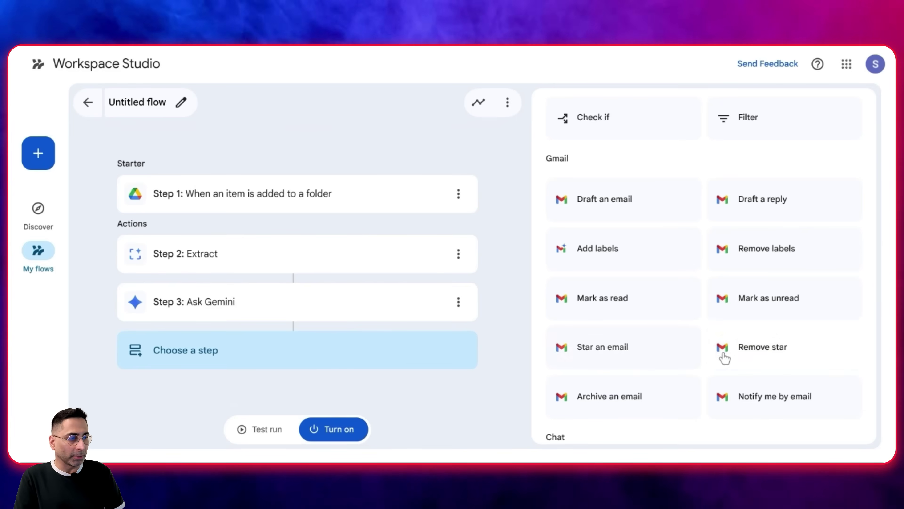
{"action": "scroll", "coordinate": [712, 360], "scroll_direction": "down", "scroll_amount": 2}
{"action": "scroll", "coordinate": [676, 389], "scroll_direction": "up", "scroll_amount": 1}
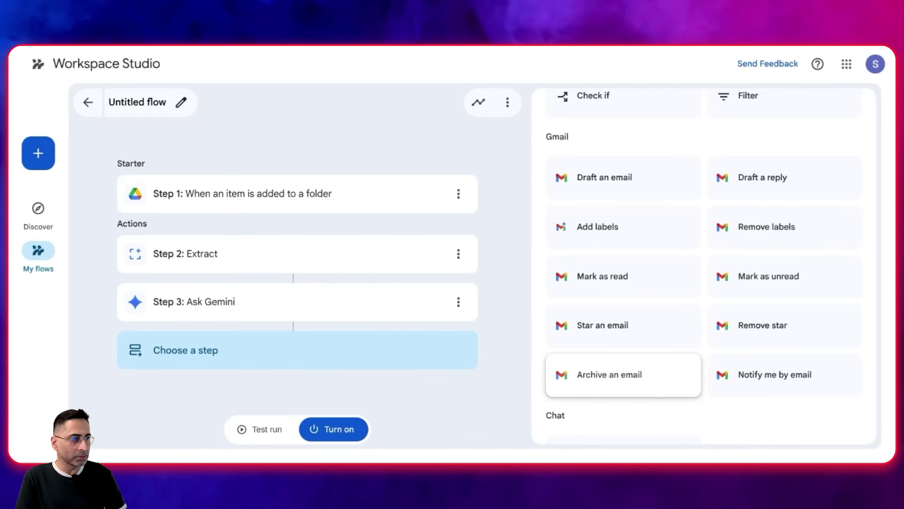
{"action": "left_click", "coordinate": [635, 193]}
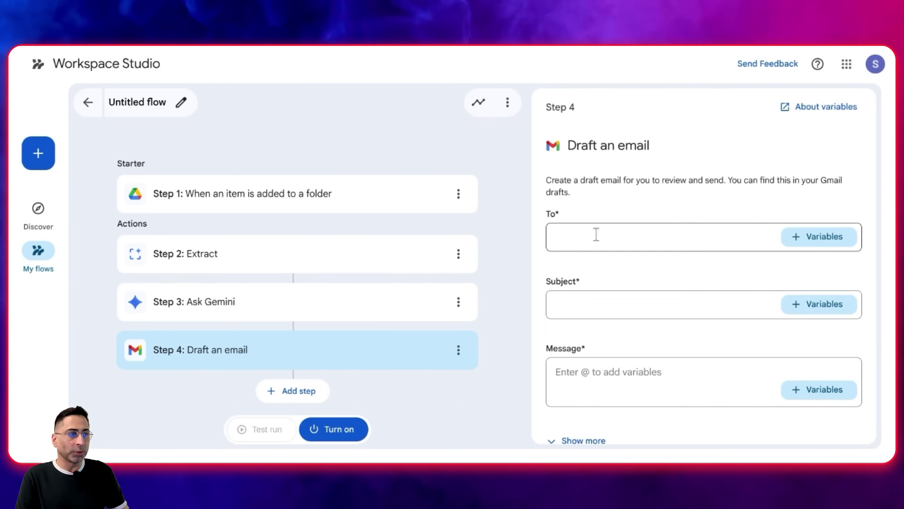
Check the variables offered for the draft's recipient and fill it with the suggested contact's e-mail
{"action": "left_click", "coordinate": [597, 234]}
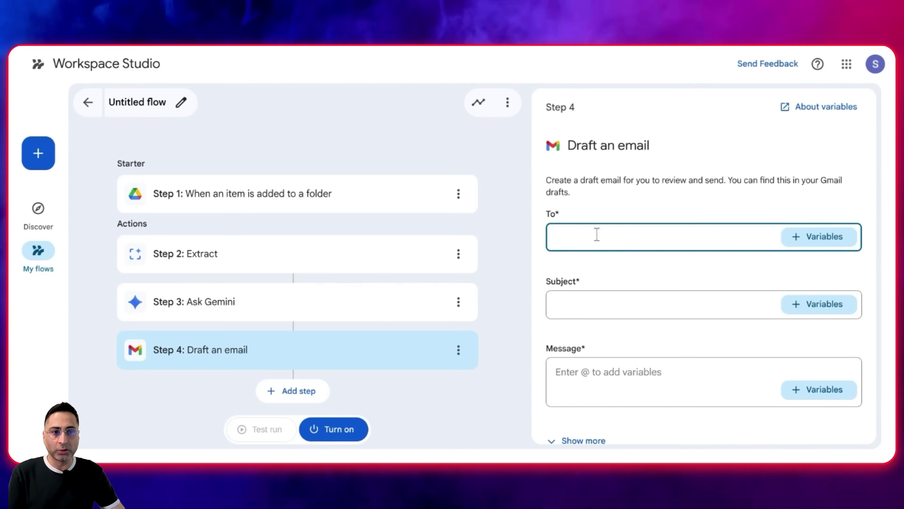
{"action": "left_click", "coordinate": [815, 236]}
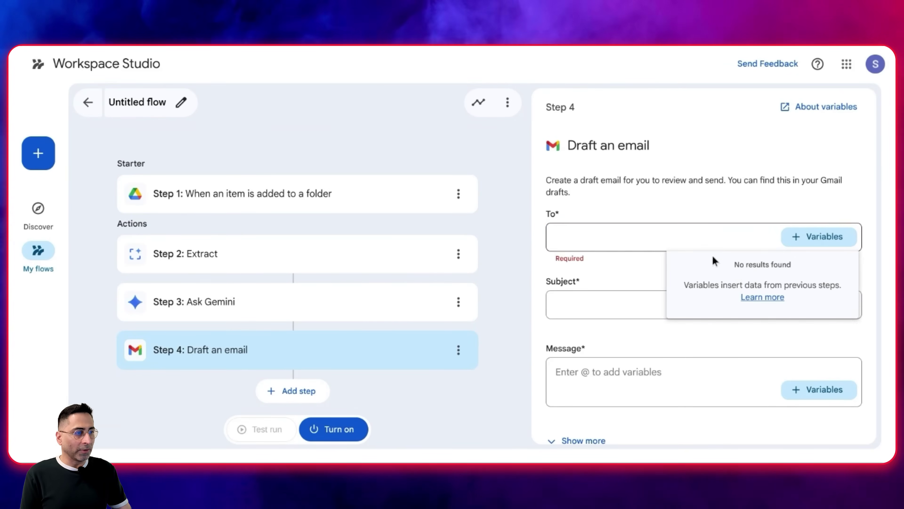
{"action": "left_click", "coordinate": [646, 234]}
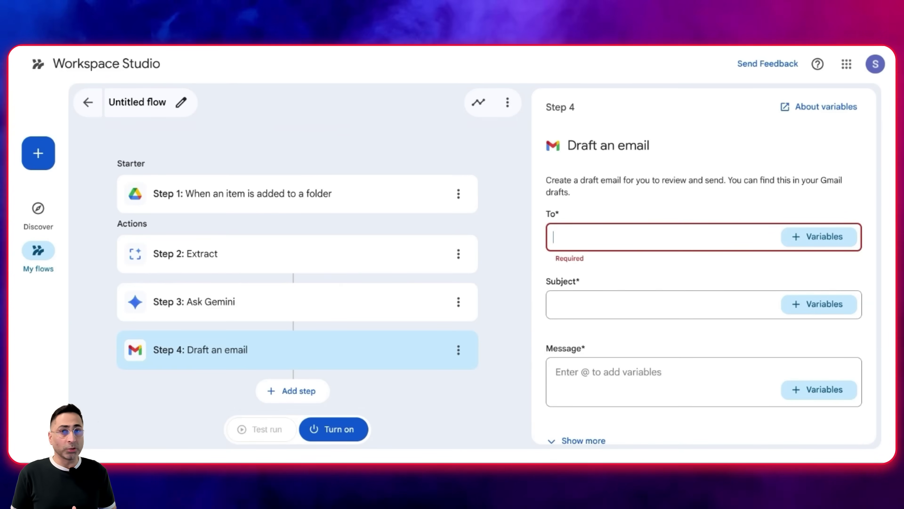
{"action": "type", "text": "sury"}
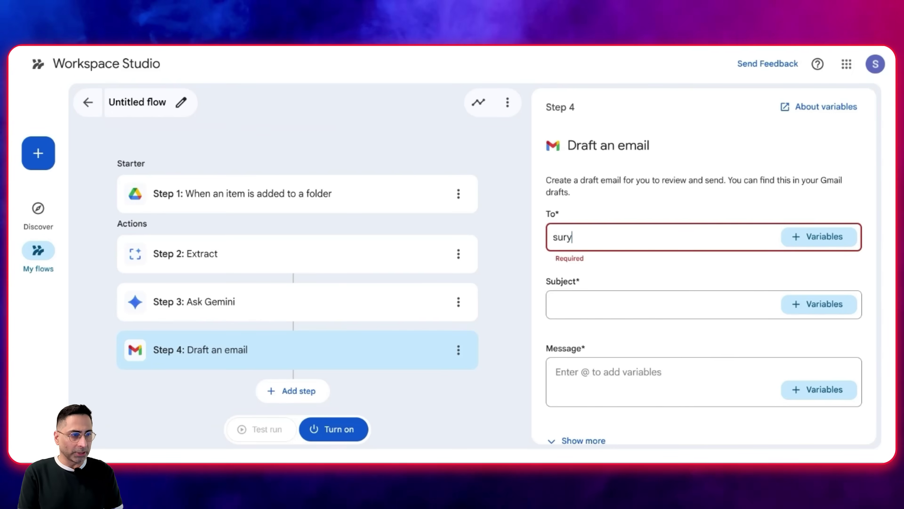
{"action": "type", "text": "a@"}
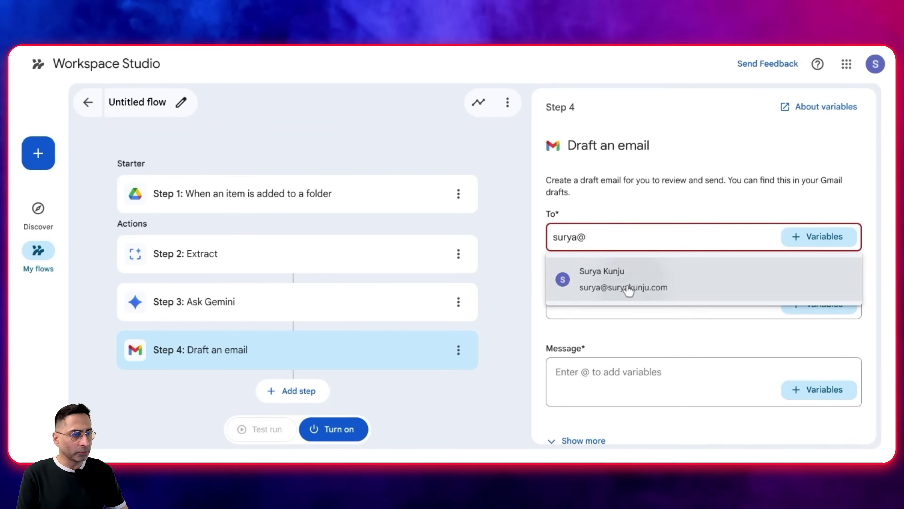
{"action": "left_click", "coordinate": [628, 288]}
Set the draft's subject to "Recap" and use the "Step 3: Content created by Gemini" variable as the message
{"action": "left_click", "coordinate": [623, 285]}
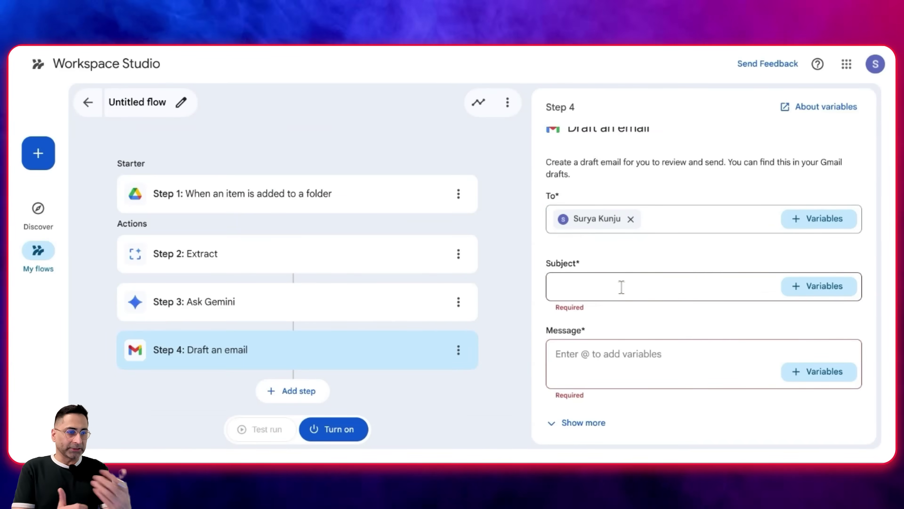
{"action": "type", "text": "Recap"}
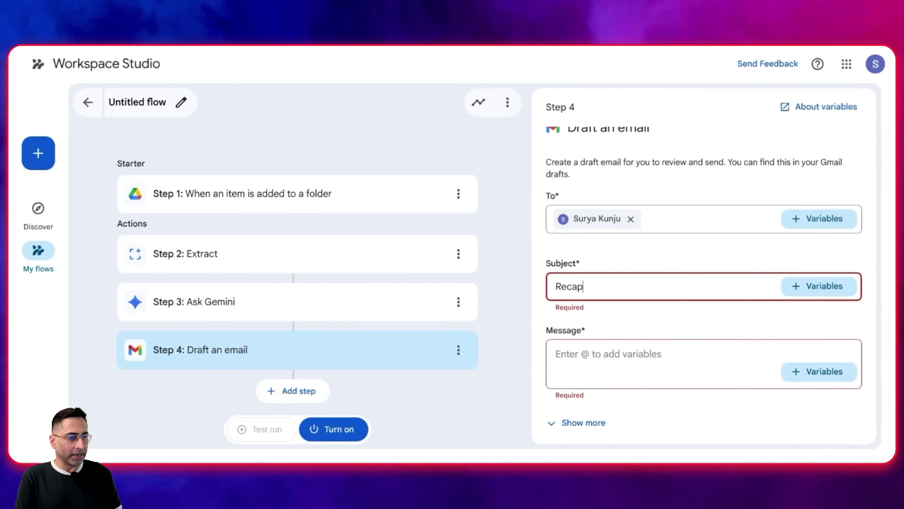
{"action": "left_click", "coordinate": [619, 354]}
{"action": "type", "text": "@"}
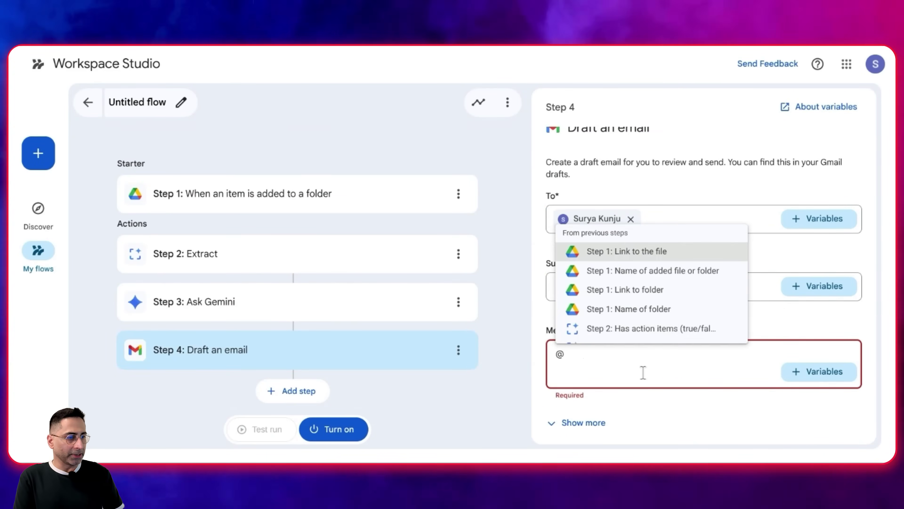
{"action": "scroll", "coordinate": [642, 314], "scroll_direction": "down", "scroll_amount": 3}
{"action": "left_click", "coordinate": [650, 327]}
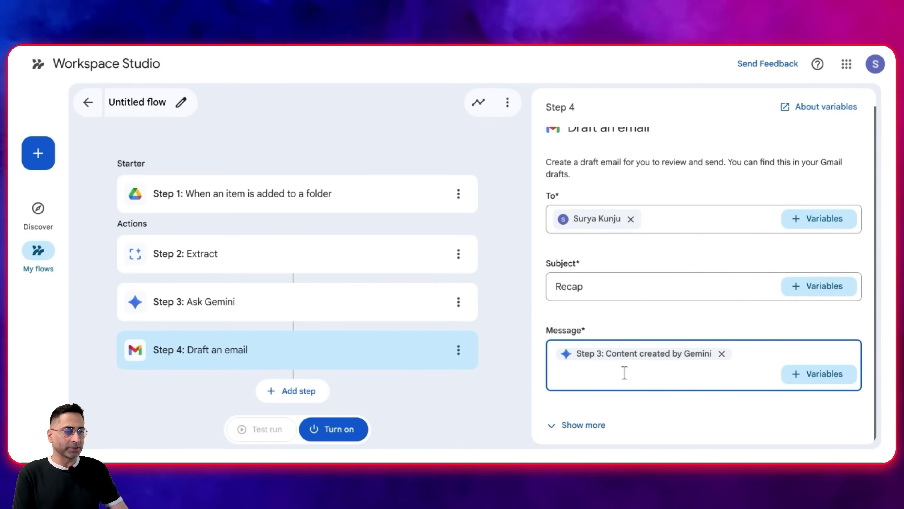
Review the configuration of the Ask Gemini, Draft an email, Create a task and Notify me in Chat steps
{"action": "left_click", "coordinate": [264, 312]}
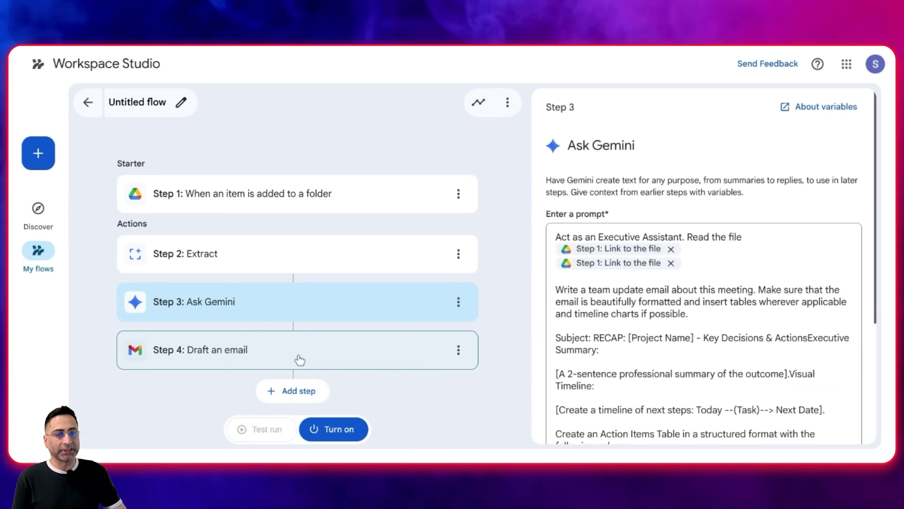
{"action": "left_click", "coordinate": [299, 353]}
{"action": "scroll", "coordinate": [549, 410], "scroll_direction": "down", "scroll_amount": 1}
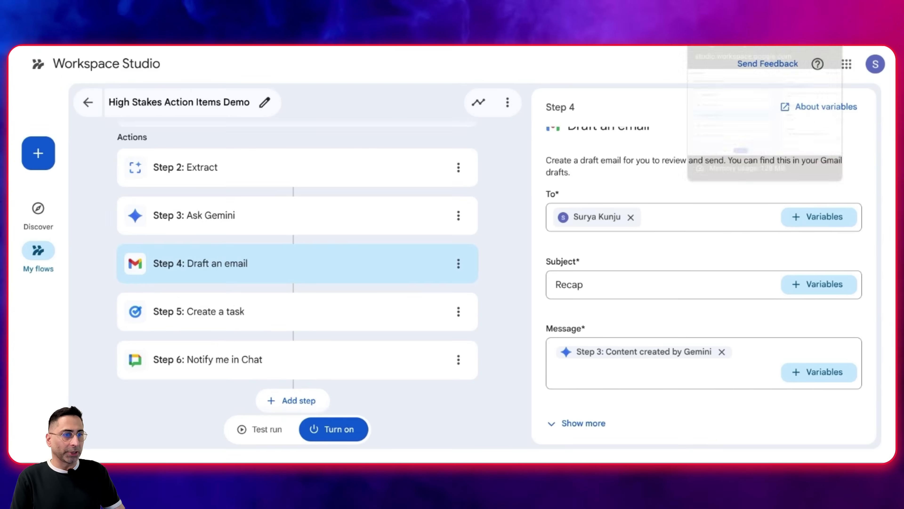
{"action": "left_click", "coordinate": [246, 317]}
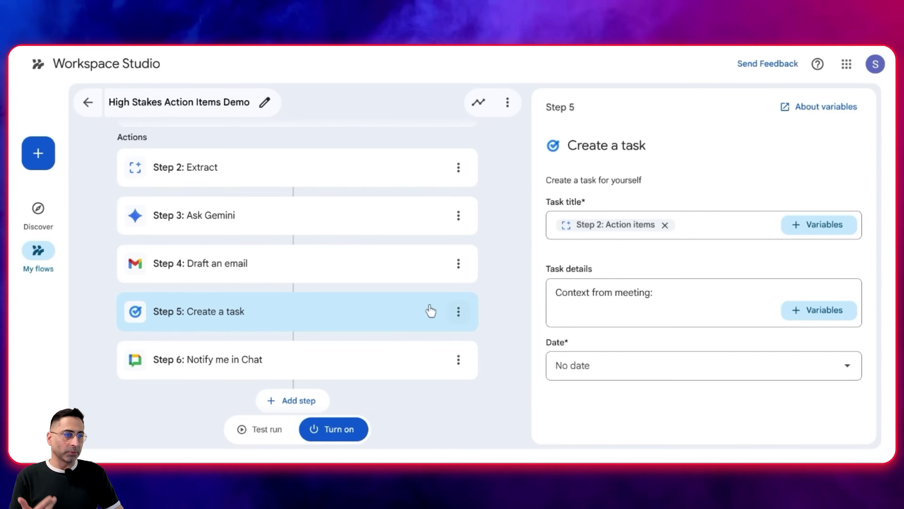
{"action": "left_click", "coordinate": [674, 298]}
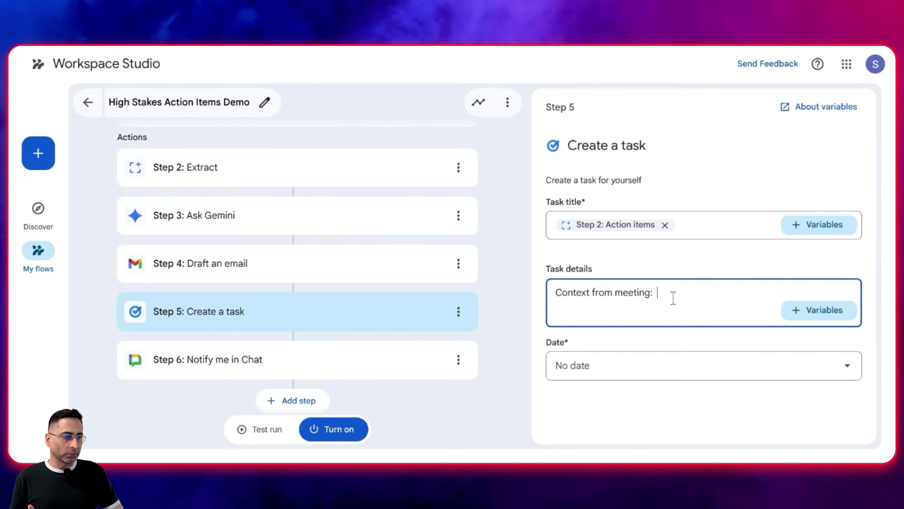
{"action": "left_click", "coordinate": [426, 360]}
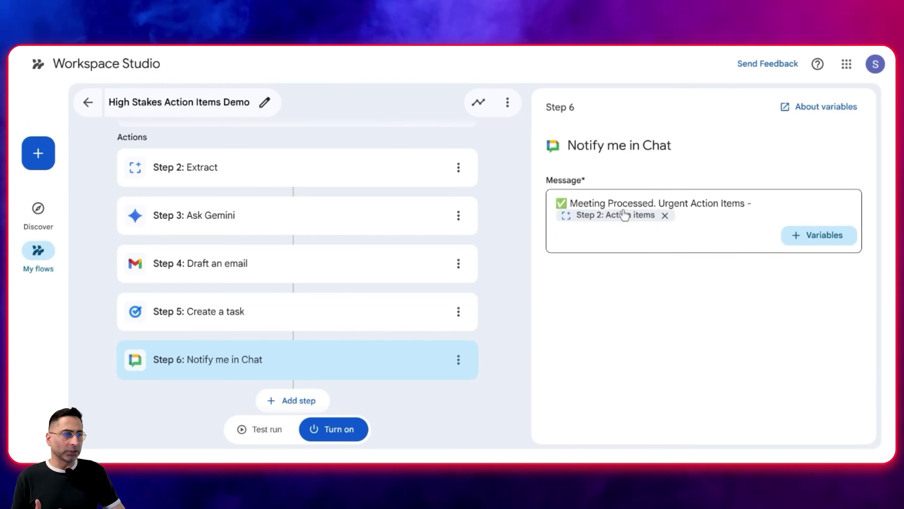
{"action": "left_click_drag", "start_coordinate": [649, 203], "coordinate": [570, 204]}
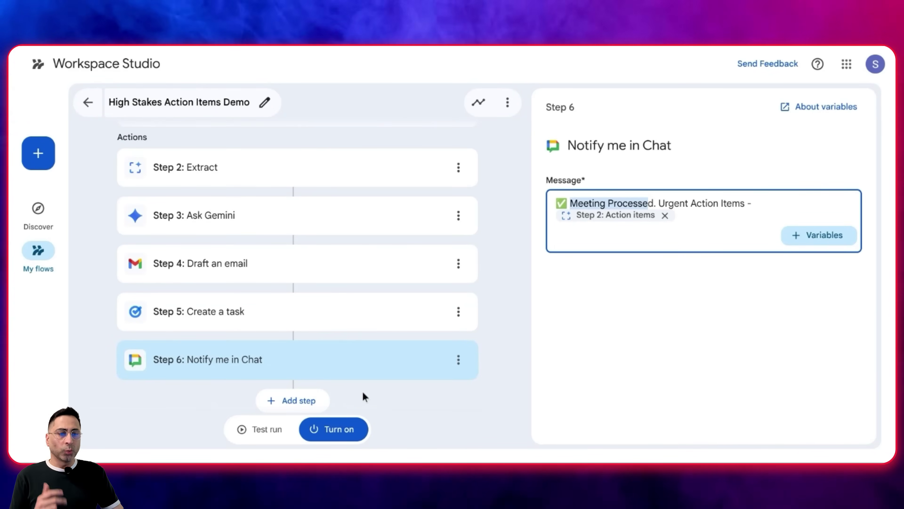
Start a test run of the flow using the file "MEETING NOTES_ Project Helios Status Sync.txt"
{"action": "left_click", "coordinate": [270, 435]}
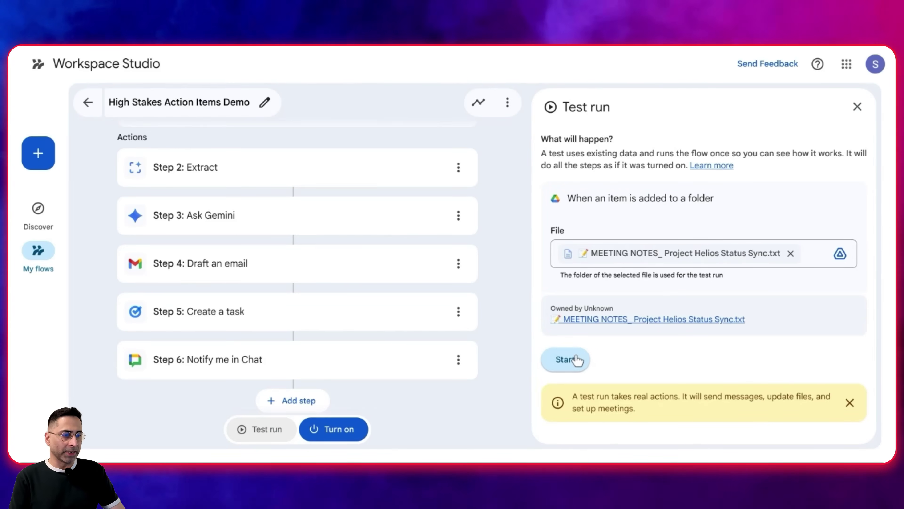
{"action": "left_click", "coordinate": [576, 361]}
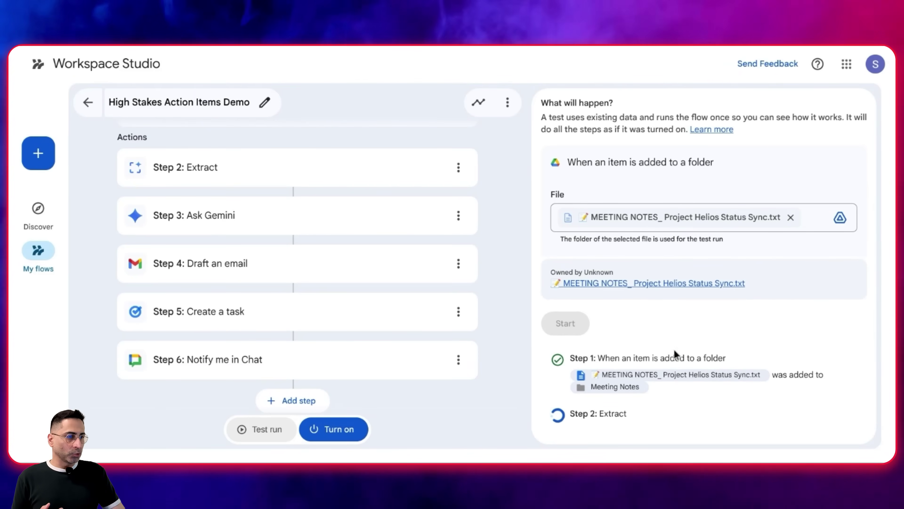
{"action": "key", "text": "ctrl+minus"}
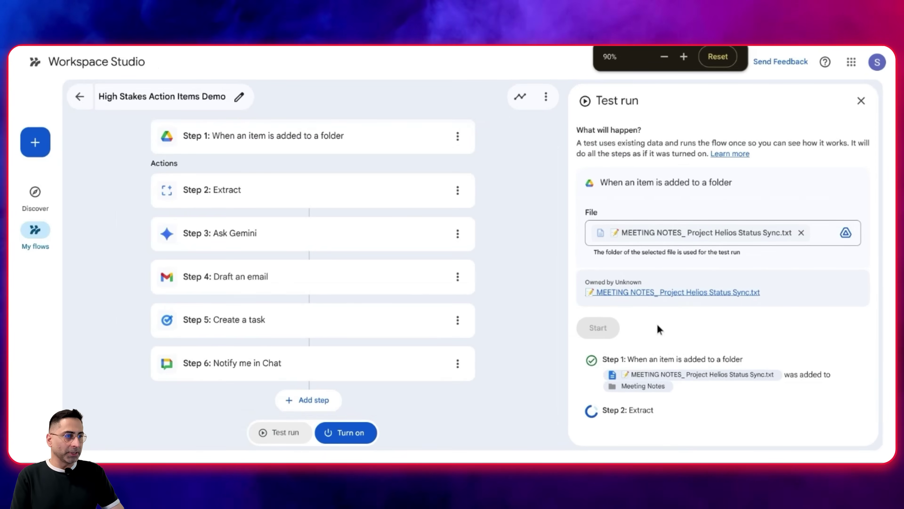
{"action": "left_click_drag", "start_coordinate": [603, 242], "coordinate": [675, 323]}
{"action": "left_click", "coordinate": [675, 324]}
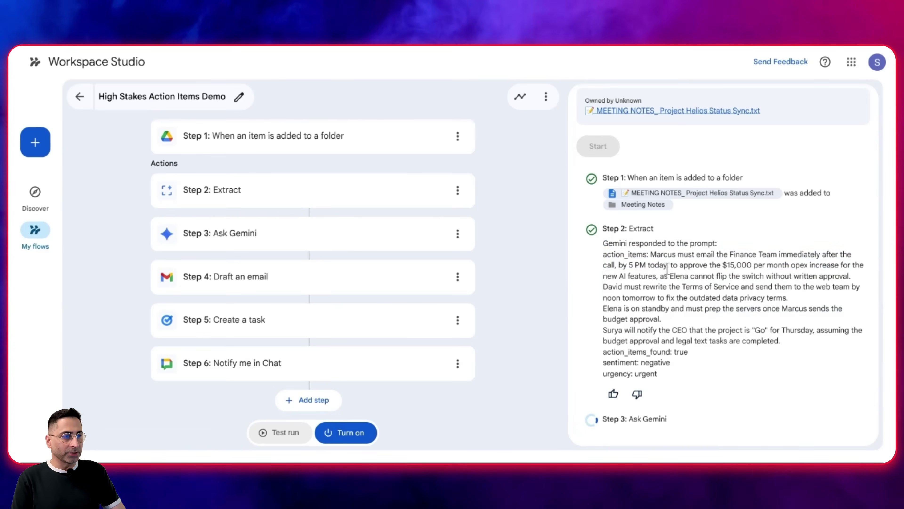
Review the test run's Extract output and Ask Gemini recap, including the executive summary, visual timeline and action items
{"action": "scroll", "coordinate": [676, 144], "scroll_direction": "up", "scroll_amount": 1}
{"action": "scroll", "coordinate": [683, 214], "scroll_direction": "down", "scroll_amount": 10}
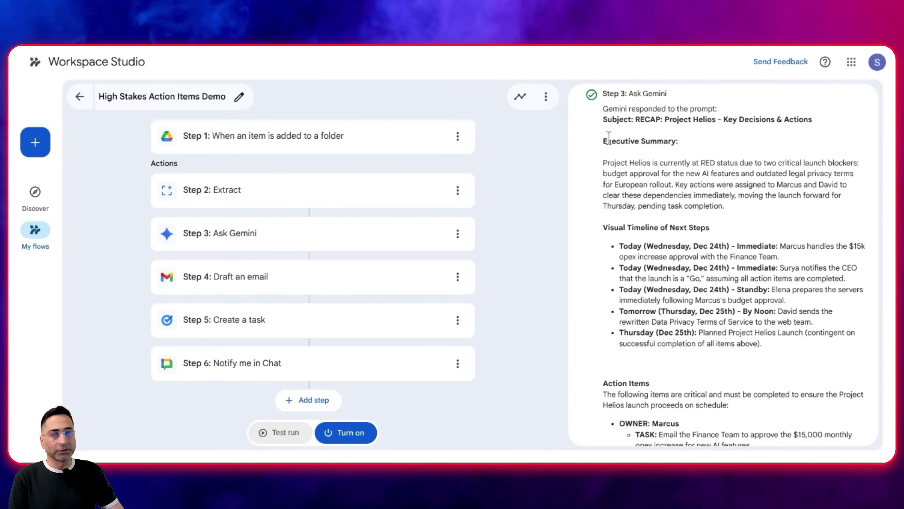
{"action": "scroll", "coordinate": [608, 139], "scroll_direction": "down", "scroll_amount": 9}
{"action": "scroll", "coordinate": [608, 141], "scroll_direction": "up", "scroll_amount": 9}
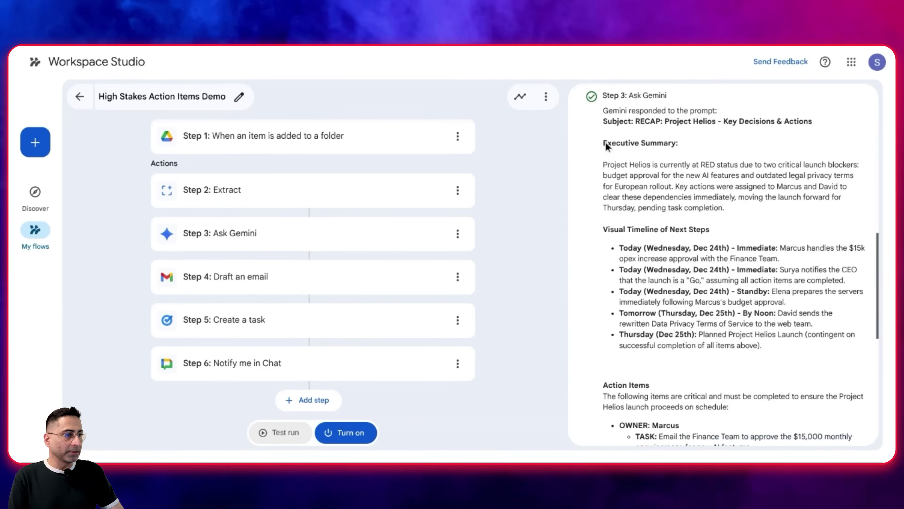
{"action": "scroll", "coordinate": [609, 143], "scroll_direction": "down", "scroll_amount": 4}
{"action": "scroll", "coordinate": [609, 143], "scroll_direction": "up", "scroll_amount": 4}
{"action": "left_click_drag", "start_coordinate": [645, 127], "coordinate": [789, 127]}
{"action": "scroll", "coordinate": [652, 195], "scroll_direction": "down", "scroll_amount": 1}
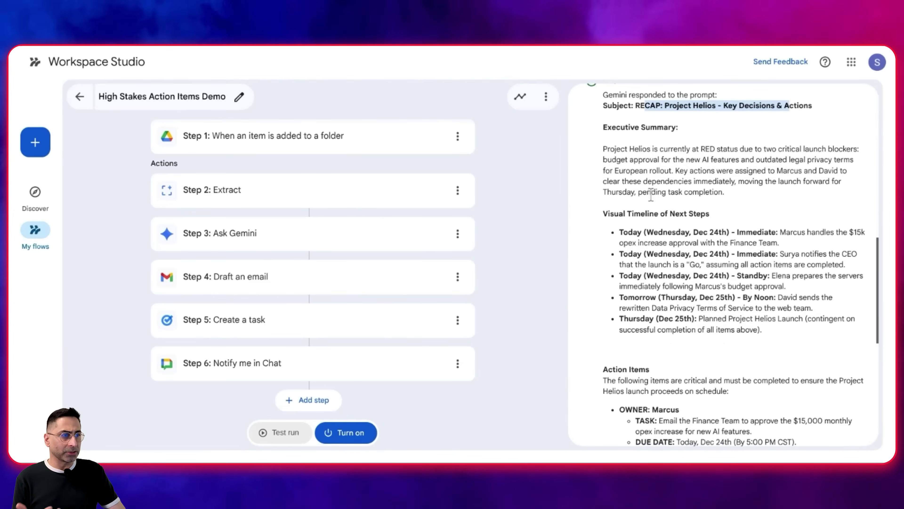
{"action": "left_click_drag", "start_coordinate": [603, 148], "coordinate": [748, 194]}
{"action": "scroll", "coordinate": [718, 228], "scroll_direction": "down", "scroll_amount": 2}
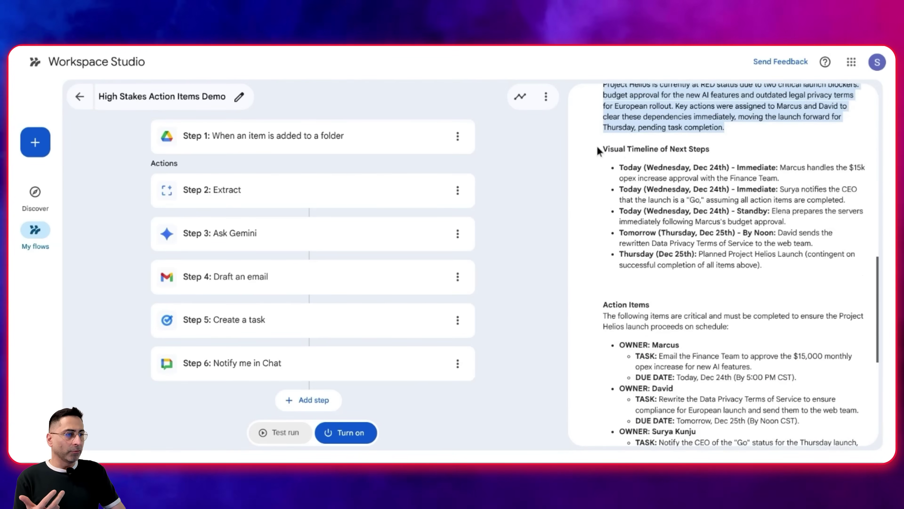
{"action": "left_click_drag", "start_coordinate": [603, 148], "coordinate": [746, 266]}
{"action": "scroll", "coordinate": [657, 264], "scroll_direction": "down", "scroll_amount": 5}
{"action": "scroll", "coordinate": [658, 264], "scroll_direction": "down", "scroll_amount": 1}
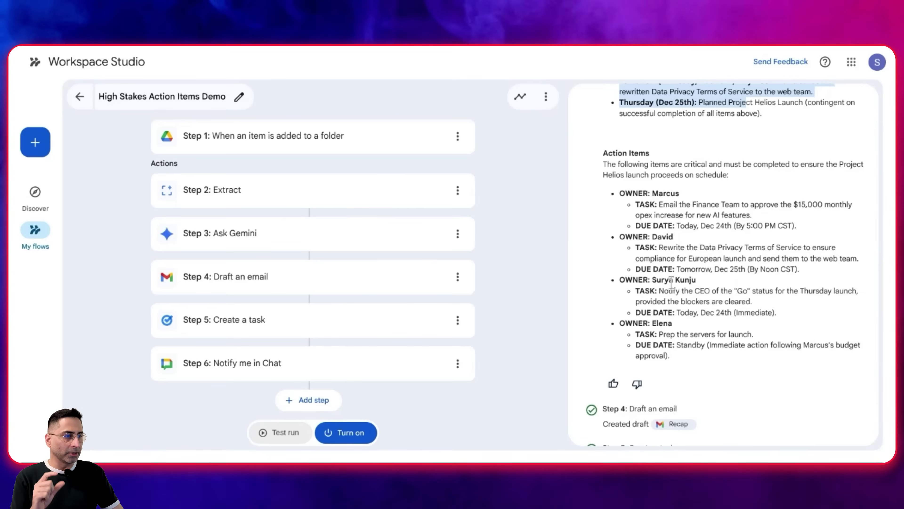
{"action": "scroll", "coordinate": [673, 285], "scroll_direction": "down", "scroll_amount": 4}
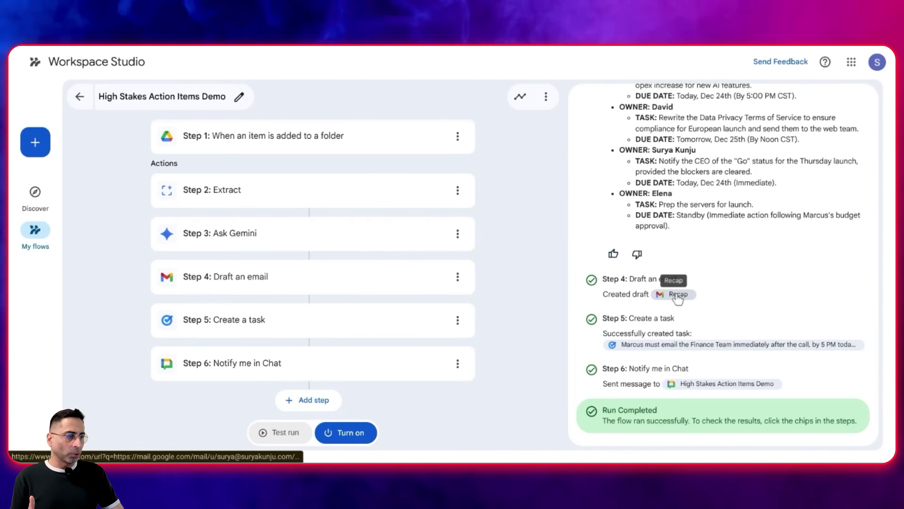
Open the created Recap draft in Gmail, enlarge it and read through its content
{"action": "left_click", "coordinate": [675, 296]}
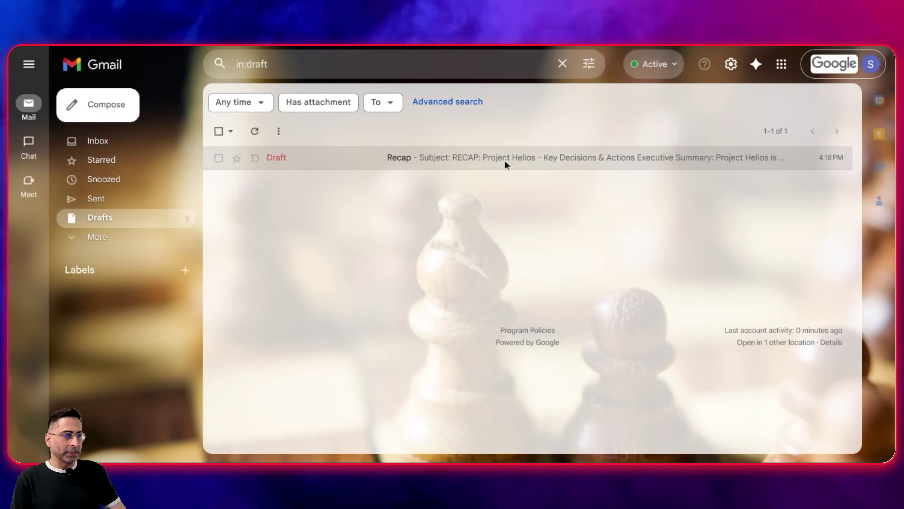
{"action": "left_click", "coordinate": [411, 168]}
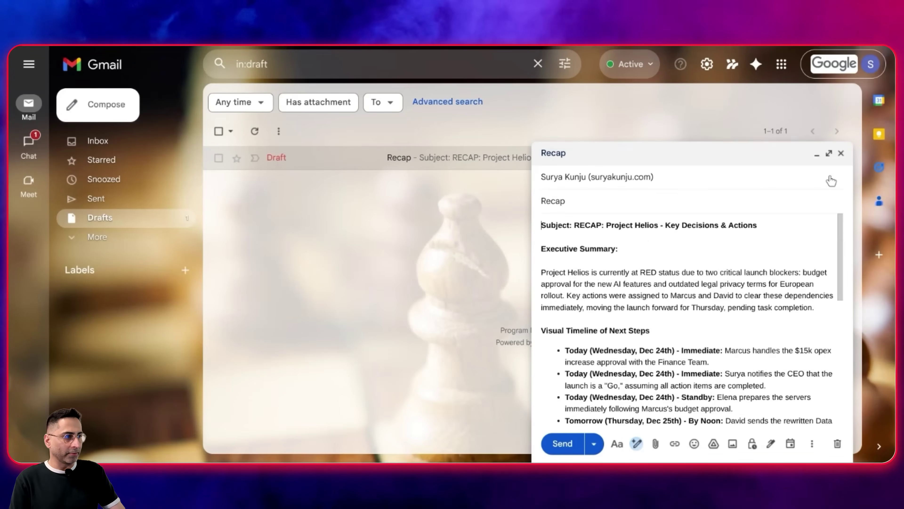
{"action": "left_click", "coordinate": [828, 154]}
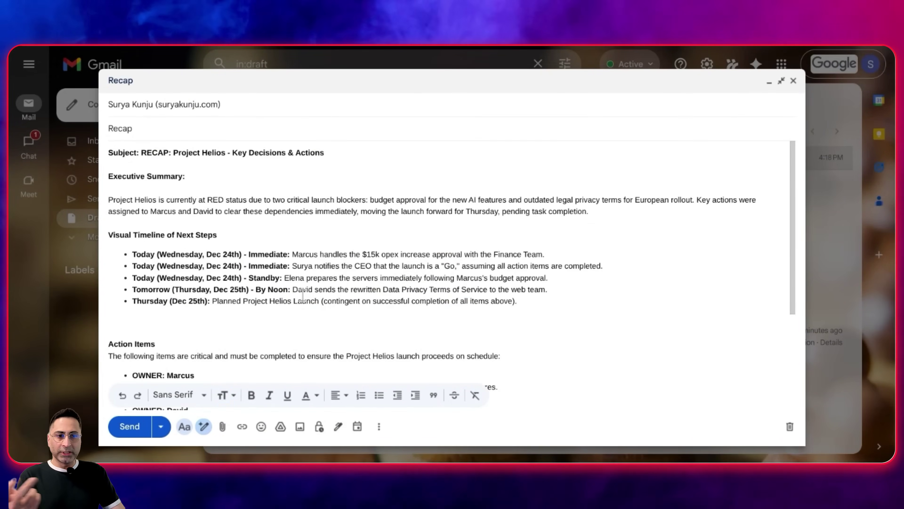
{"action": "scroll", "coordinate": [201, 299], "scroll_direction": "down", "scroll_amount": 2}
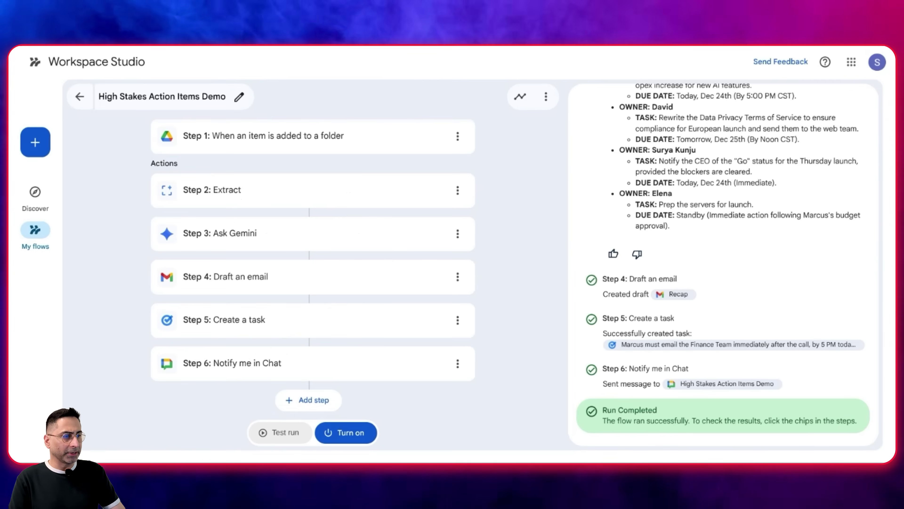
Check the task created by the test run in Google Tasks, and return to the flow
{"action": "left_click", "coordinate": [708, 346]}
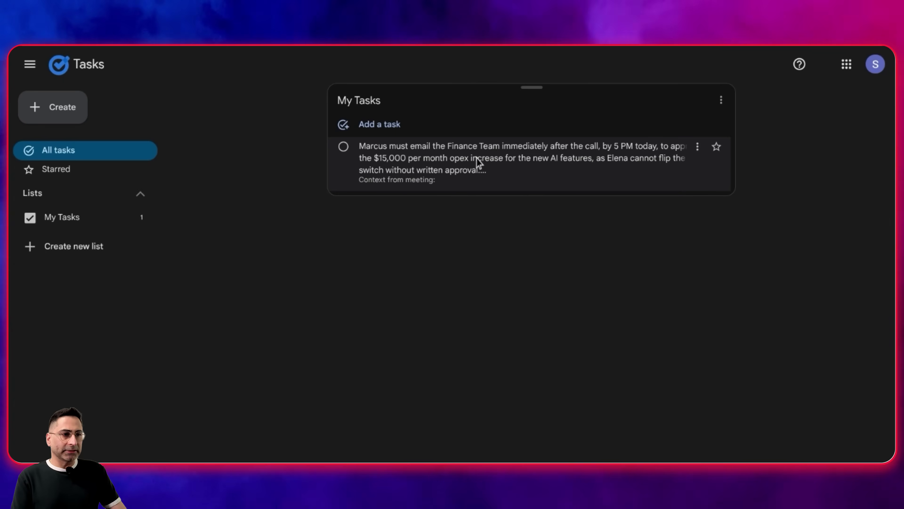
{"action": "left_click", "coordinate": [509, 315]}
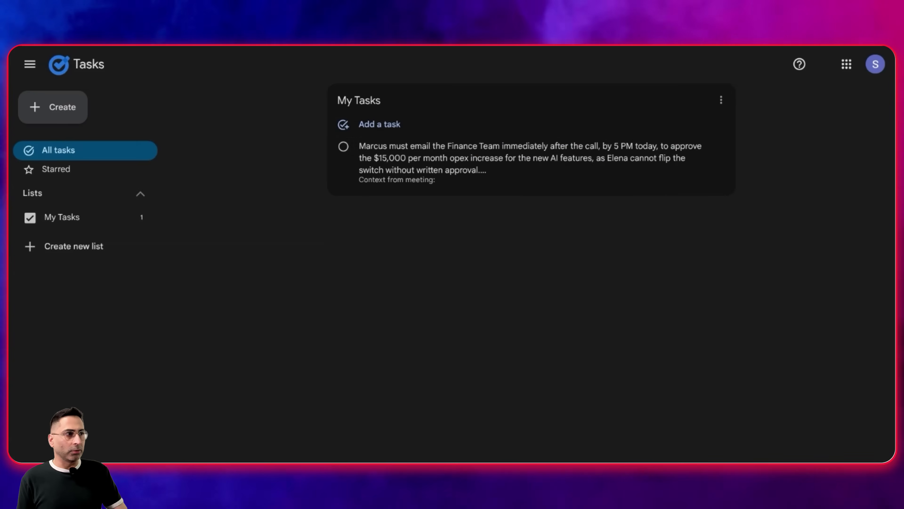
{"action": "key", "text": "ctrl+w"}
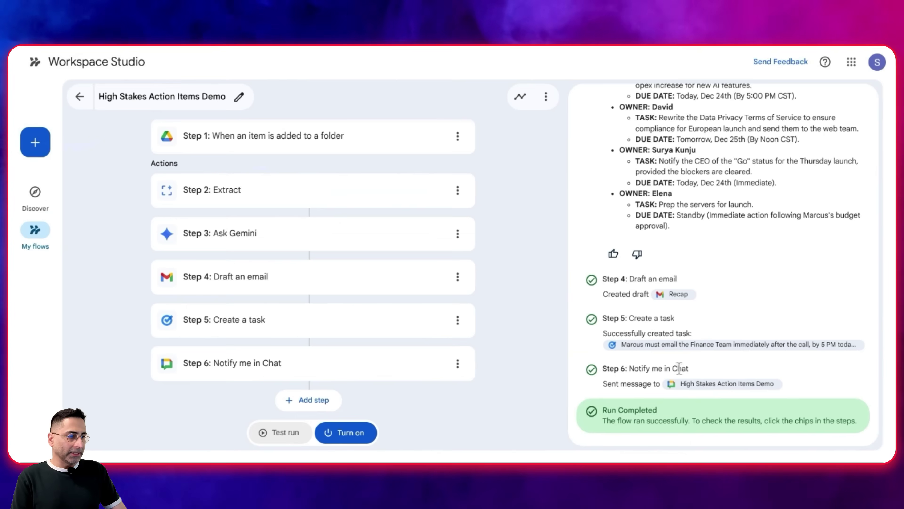
Open the High Stakes Action Items Demo conversation in Chat and read the newest "Meeting Processed" message
{"action": "left_click", "coordinate": [707, 388]}
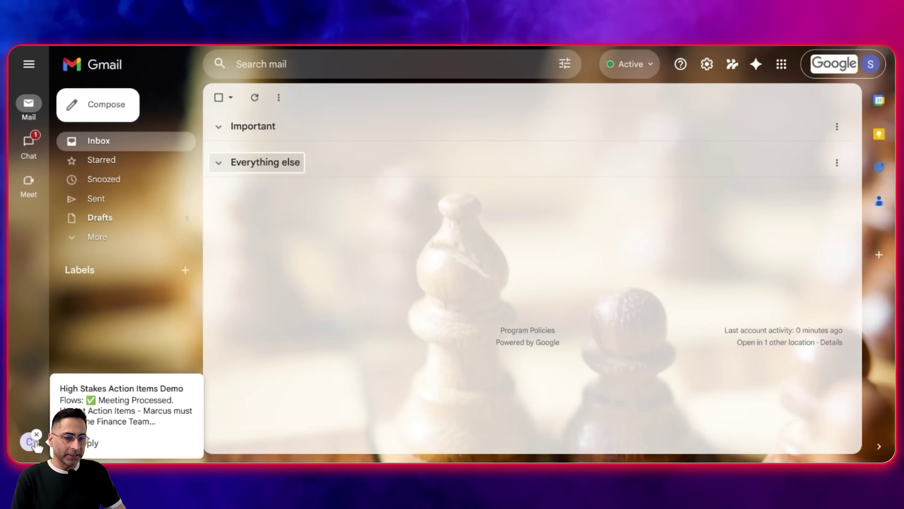
{"action": "left_click", "coordinate": [119, 420]}
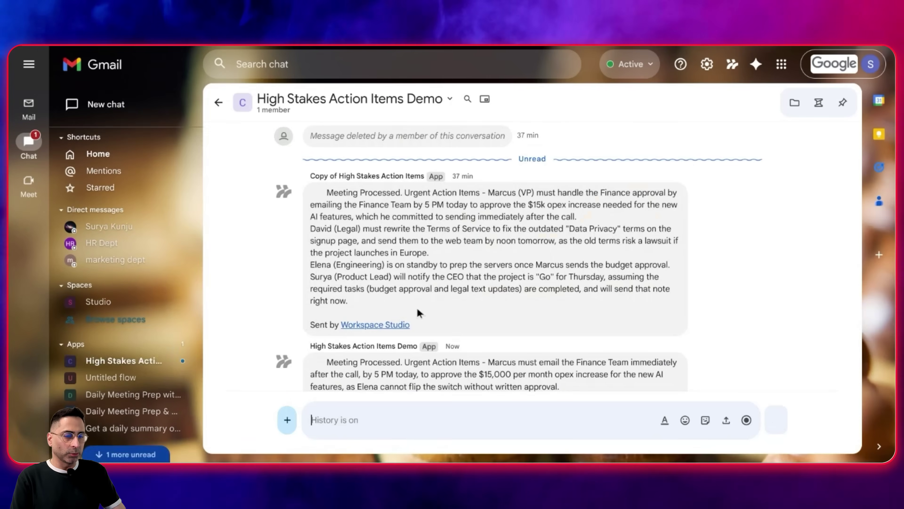
{"action": "scroll", "coordinate": [461, 316], "scroll_direction": "down", "scroll_amount": 2}
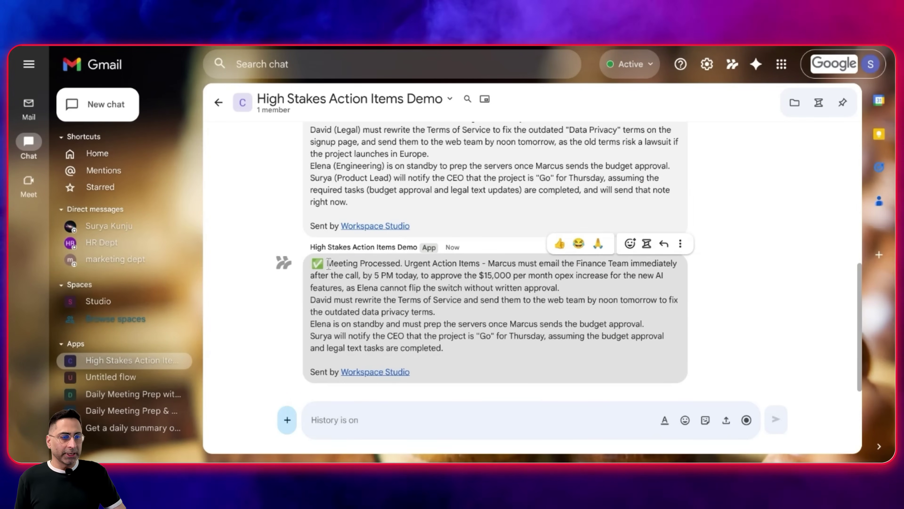
{"action": "left_click_drag", "start_coordinate": [328, 263], "coordinate": [452, 271]}
{"action": "left_click", "coordinate": [509, 289]}
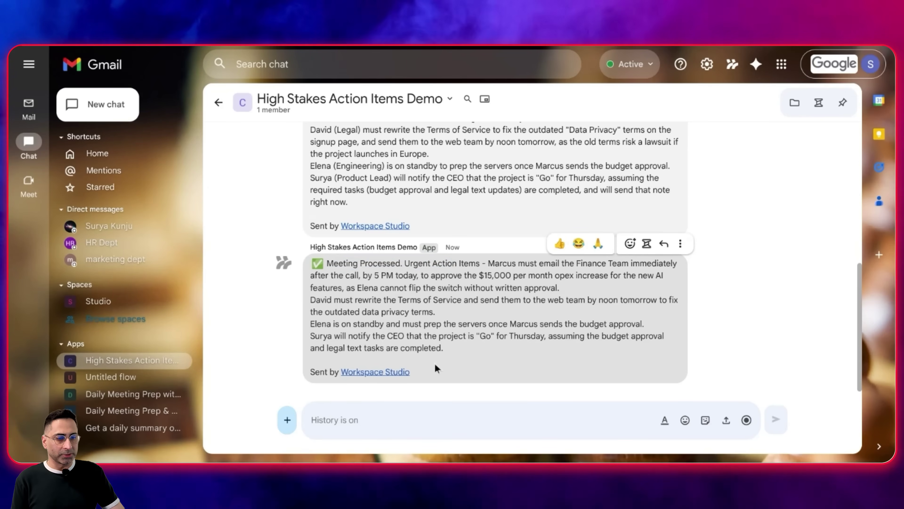
{"action": "left_click_drag", "start_coordinate": [436, 367], "coordinate": [387, 338]}
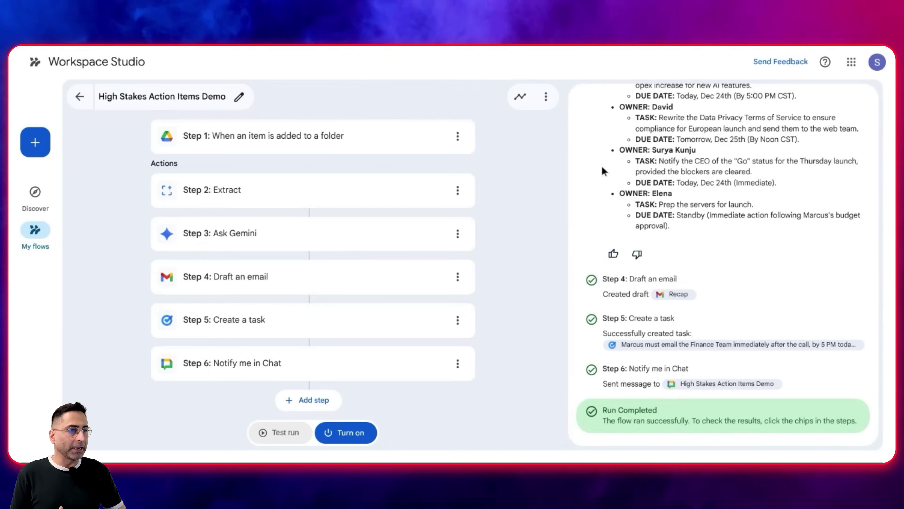
Look back over the test run results and the timeline and action items in the Gmail Recap draft
{"action": "scroll", "coordinate": [660, 258], "scroll_direction": "up", "scroll_amount": 10}
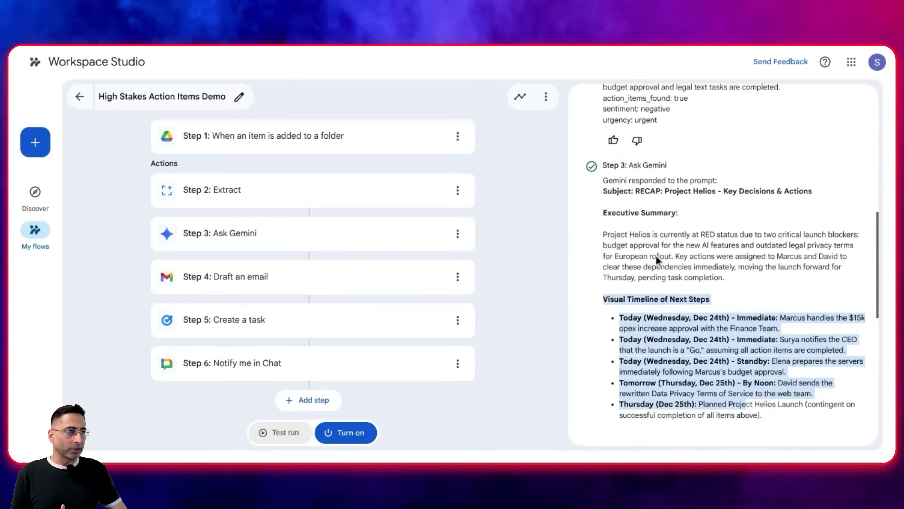
{"action": "scroll", "coordinate": [657, 259], "scroll_direction": "up", "scroll_amount": 15}
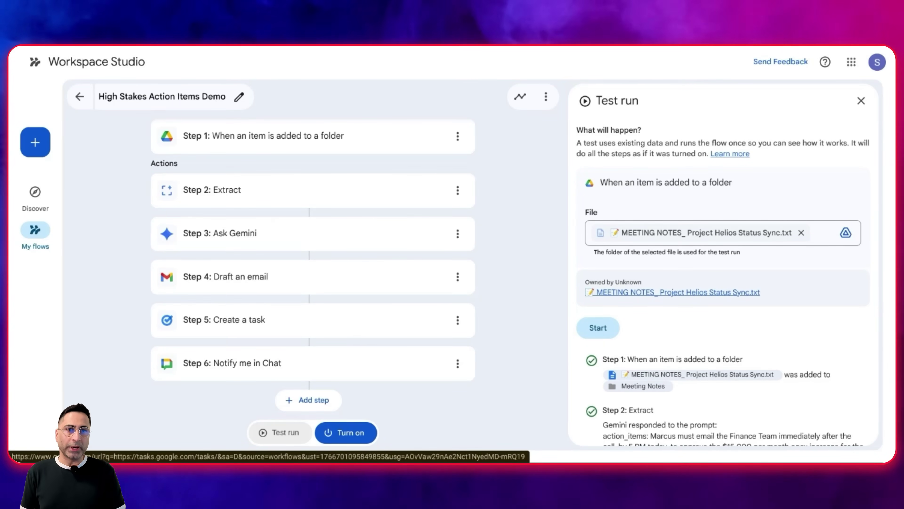
{"action": "scroll", "coordinate": [676, 239], "scroll_direction": "down", "scroll_amount": 10}
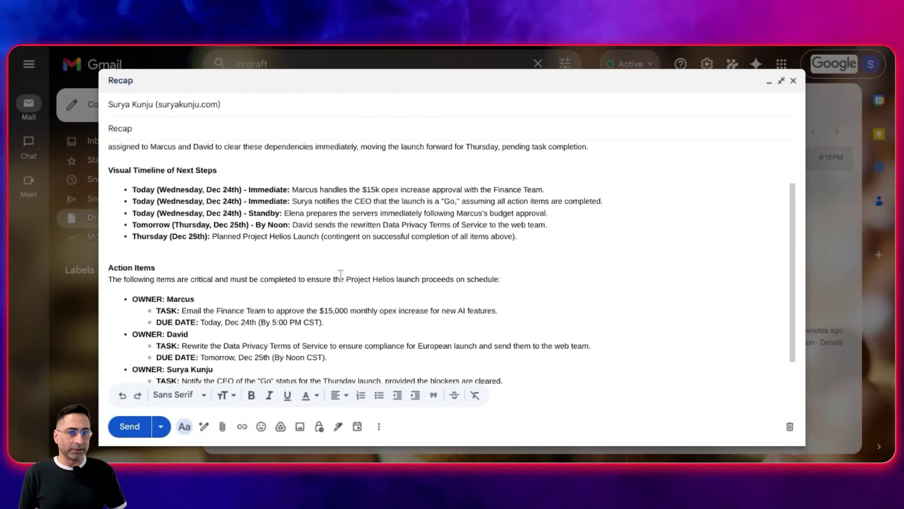
{"action": "scroll", "coordinate": [341, 275], "scroll_direction": "up", "scroll_amount": 2}
{"action": "scroll", "coordinate": [383, 251], "scroll_direction": "down", "scroll_amount": 4}
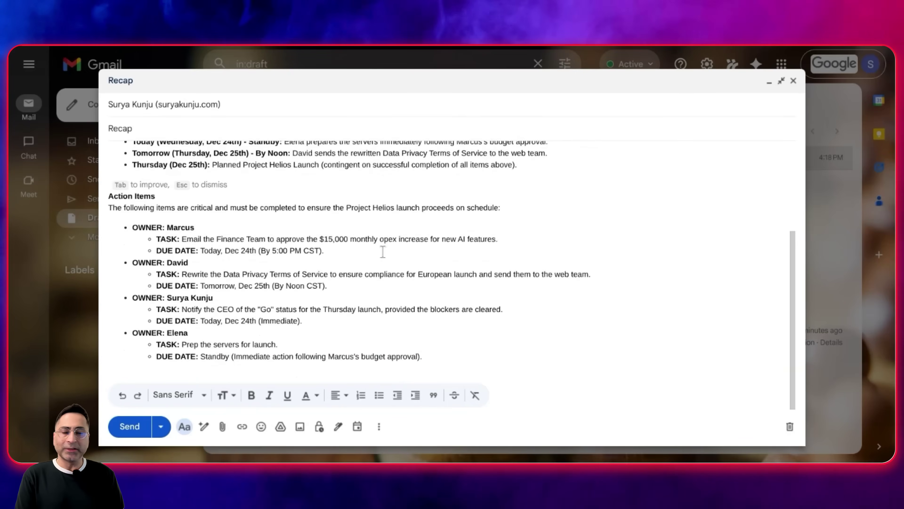
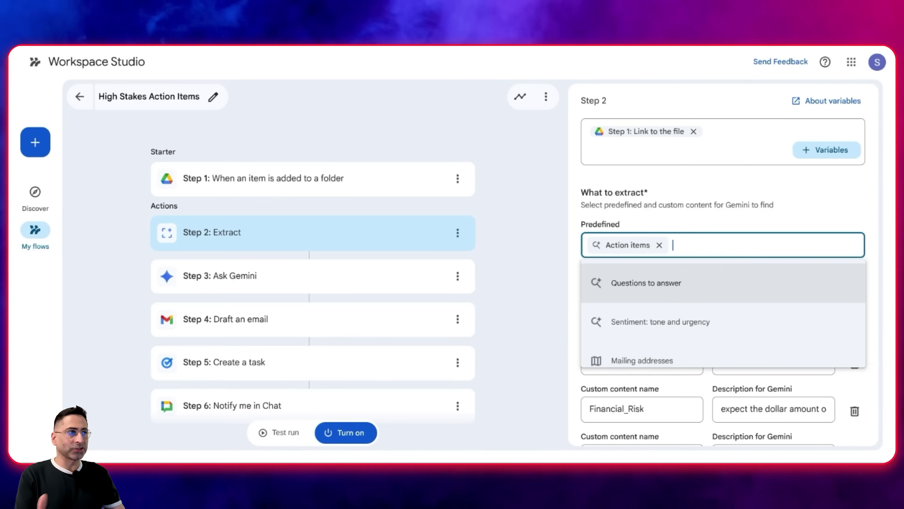
Look through the predefined content types available in the Extract step of the High Stakes Action Items flow
{"action": "scroll", "coordinate": [681, 307], "scroll_direction": "down", "scroll_amount": 1}
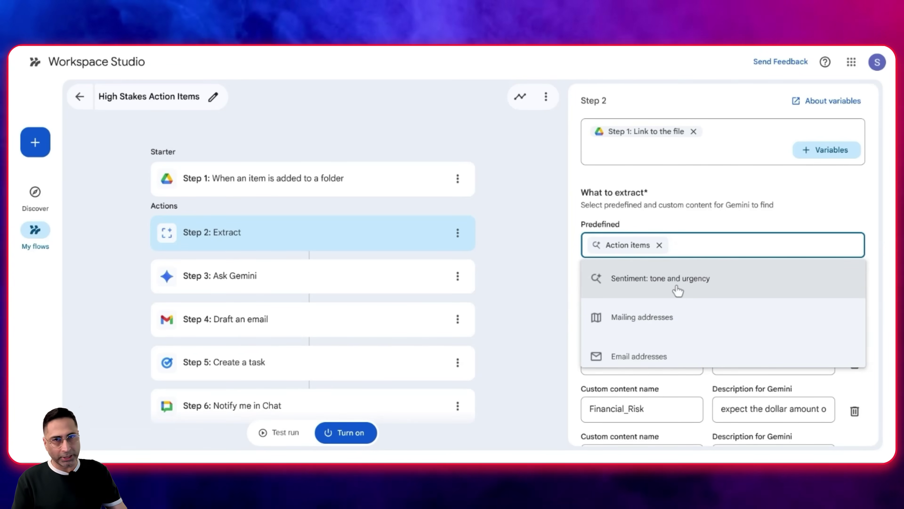
{"action": "scroll", "coordinate": [678, 290], "scroll_direction": "down", "scroll_amount": 1}
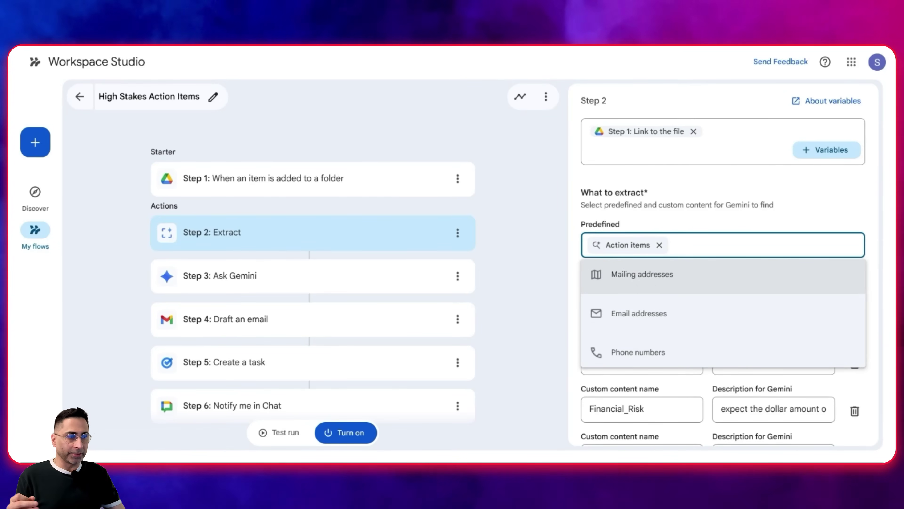
{"action": "scroll", "coordinate": [673, 300], "scroll_direction": "down", "scroll_amount": 1}
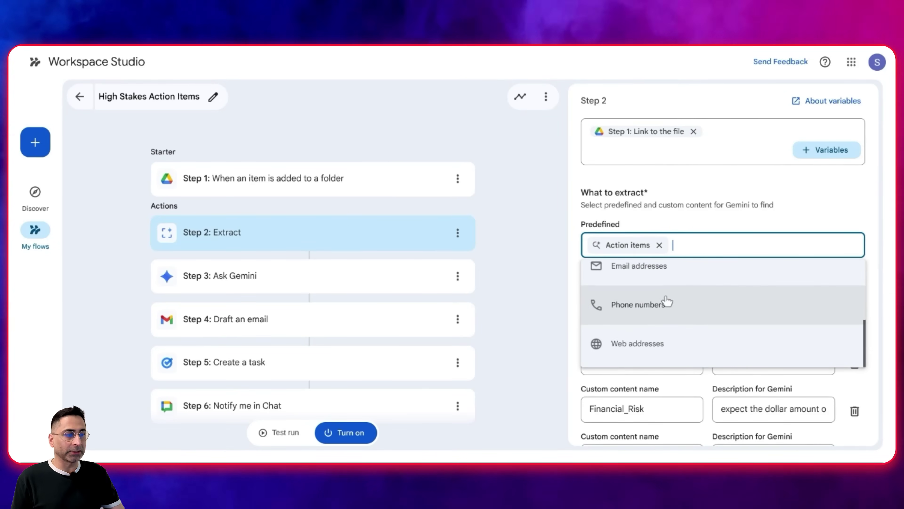
{"action": "left_click", "coordinate": [570, 264]}
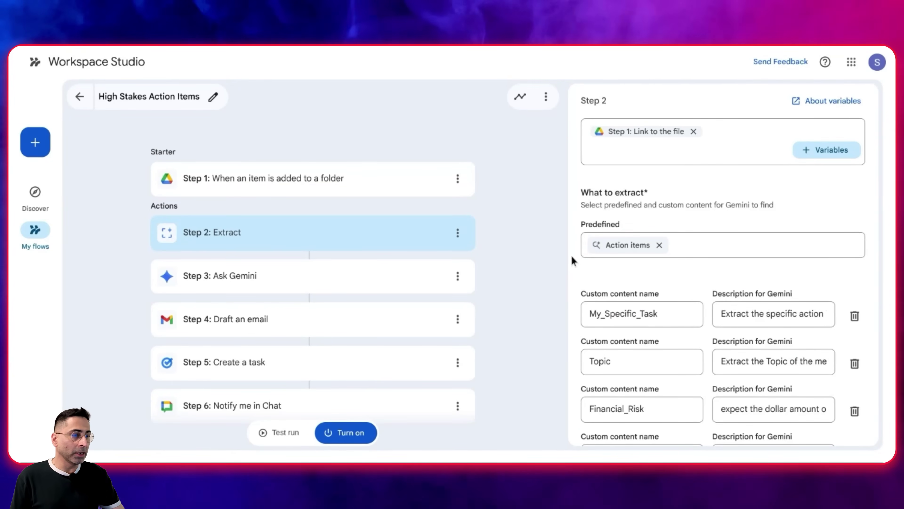
Examine the Extract step's custom content entries, especially the name and Gemini description of My_Specific_Task
{"action": "scroll", "coordinate": [693, 218], "scroll_direction": "down", "scroll_amount": 2}
{"action": "scroll", "coordinate": [692, 218], "scroll_direction": "down", "scroll_amount": 1}
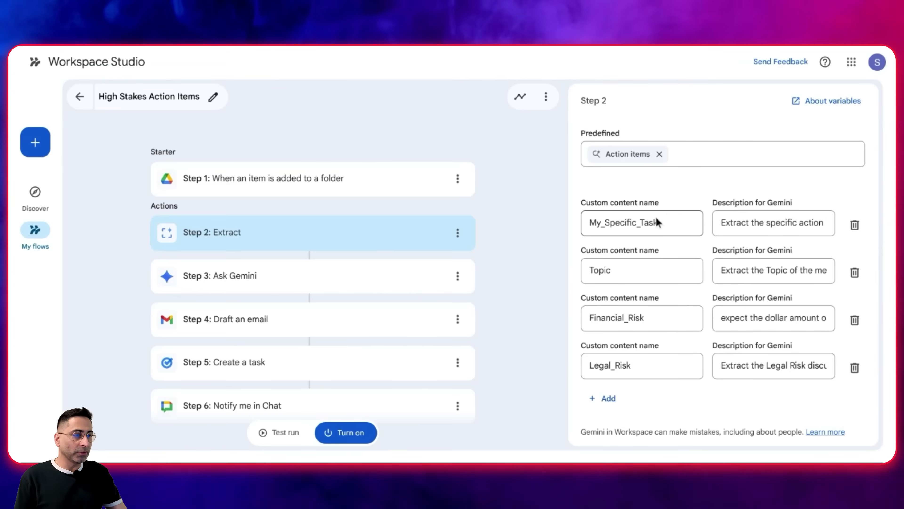
{"action": "left_click_drag", "start_coordinate": [657, 222], "coordinate": [601, 225]}
{"action": "left_click", "coordinate": [590, 199]}
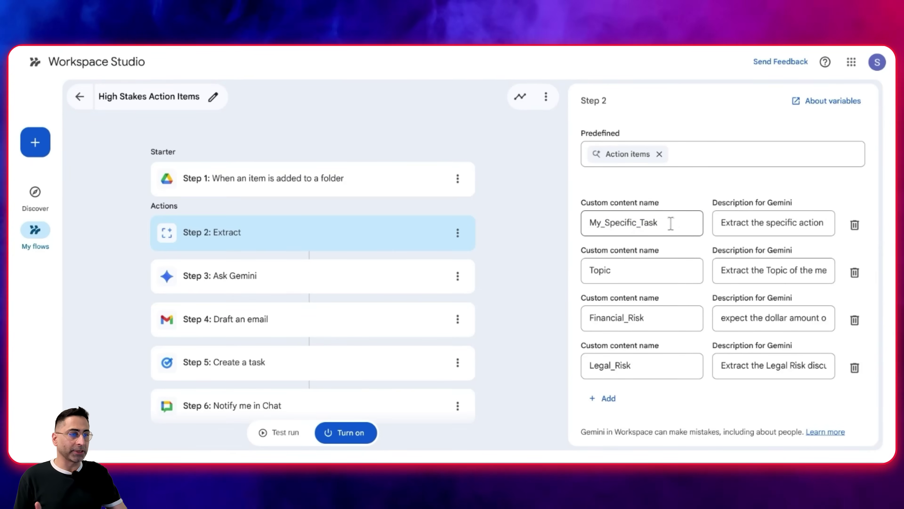
{"action": "left_click_drag", "start_coordinate": [662, 223], "coordinate": [571, 228]}
{"action": "left_click", "coordinate": [752, 224]}
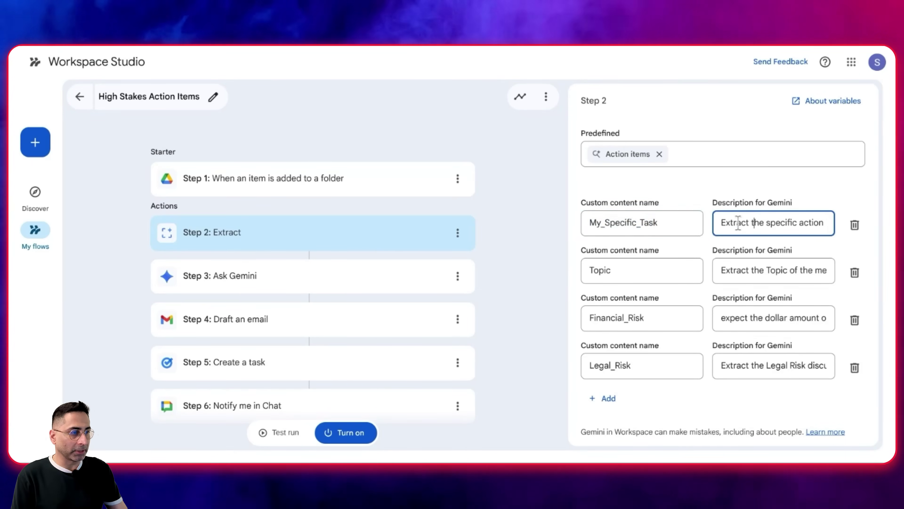
{"action": "left_click_drag", "start_coordinate": [741, 222], "coordinate": [830, 225]}
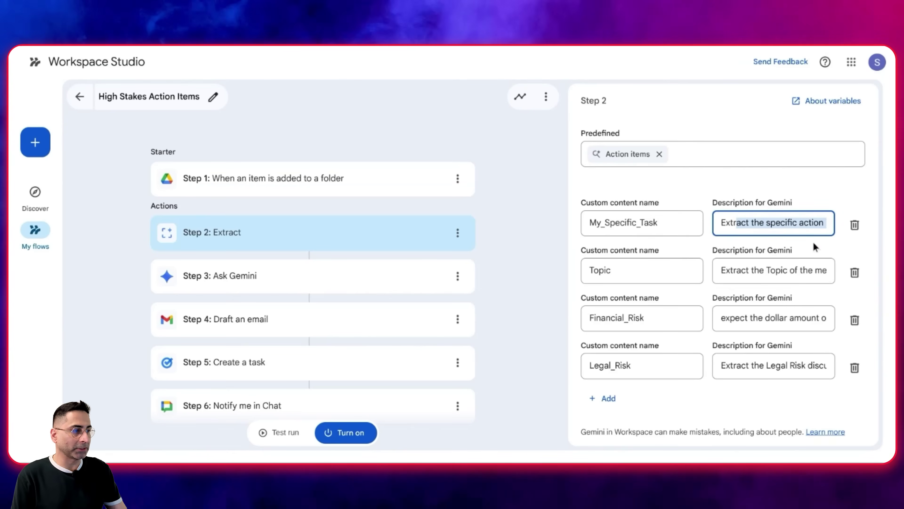
Examine the Extract step's remaining custom content names: Topic, Financial_Risk and Legal_Risk
{"action": "left_click", "coordinate": [602, 270]}
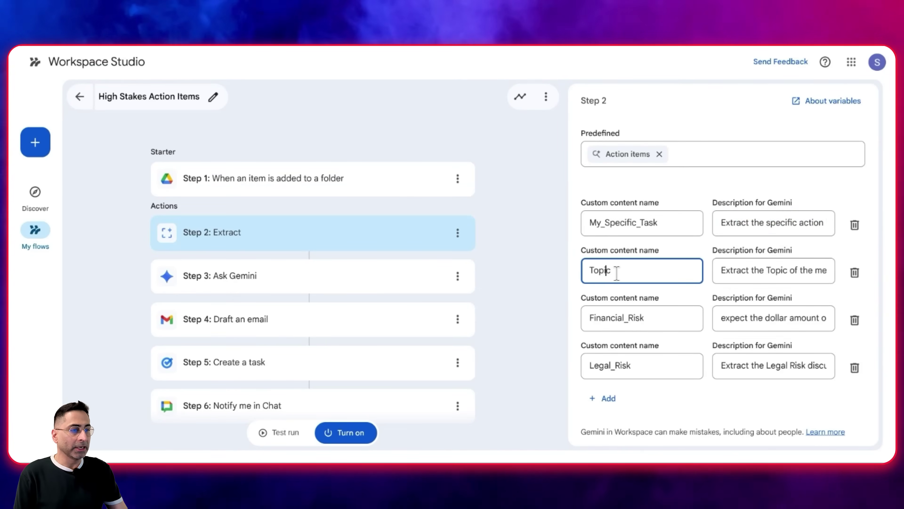
{"action": "left_click_drag", "start_coordinate": [615, 269], "coordinate": [589, 274]}
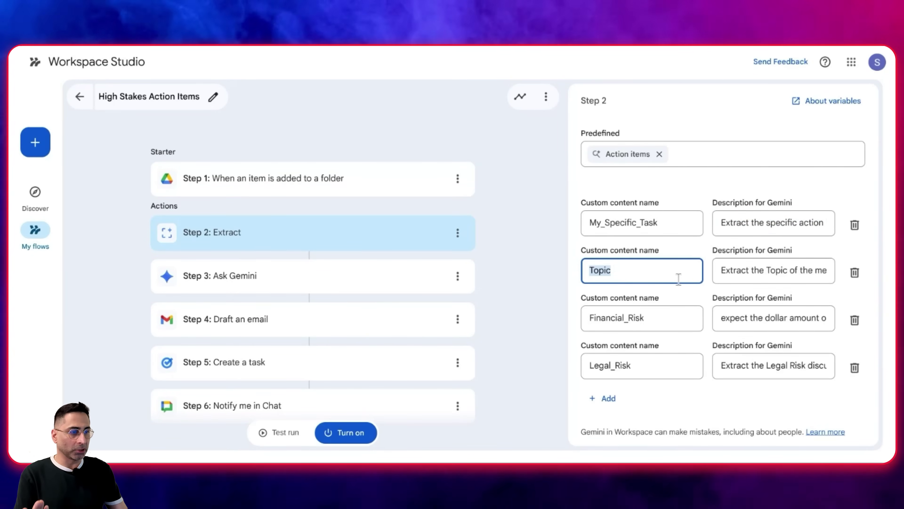
{"action": "left_click_drag", "start_coordinate": [666, 319], "coordinate": [581, 320]}
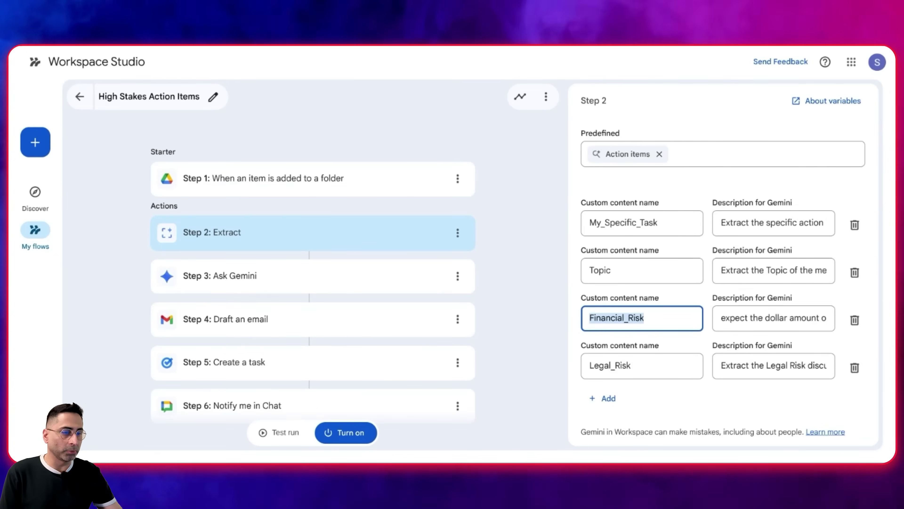
{"action": "left_click_drag", "start_coordinate": [662, 366], "coordinate": [591, 367]}
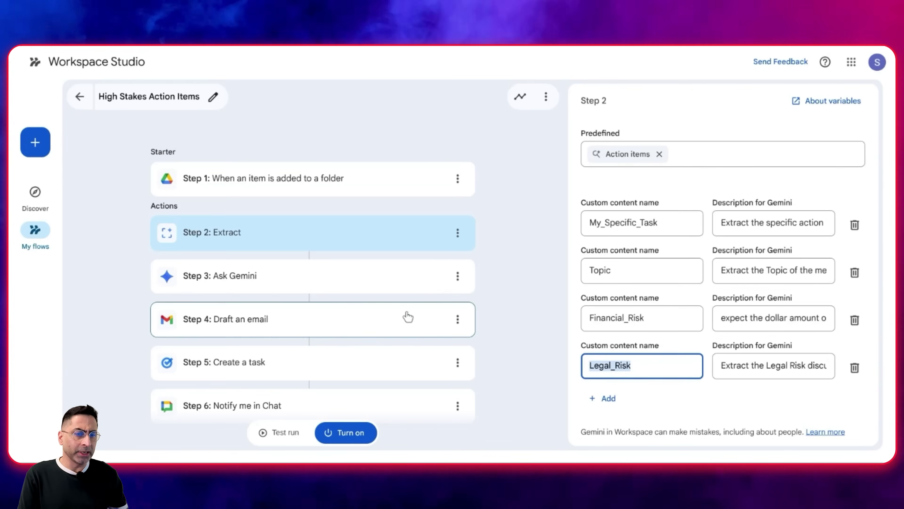
Review the settings of the Ask Gemini, Draft an email and Create a task steps, including the My_Specific_Task variable
{"action": "left_click", "coordinate": [375, 281]}
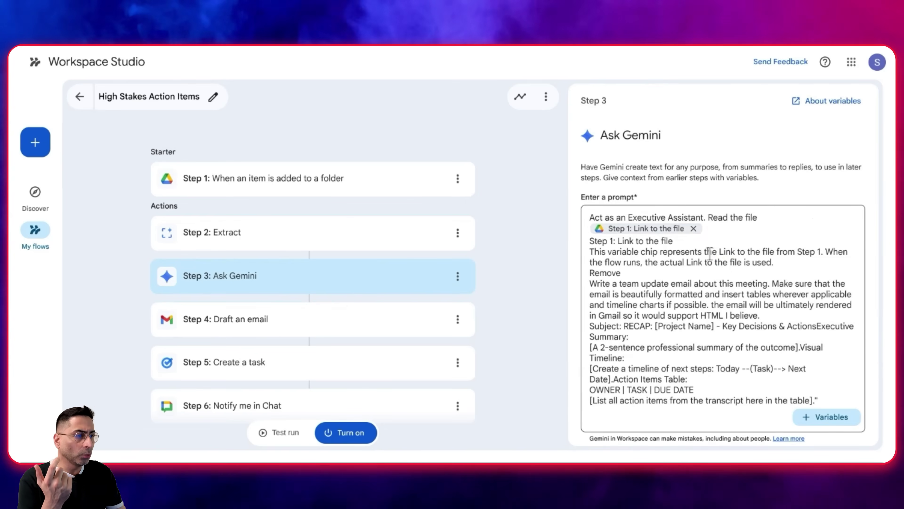
{"action": "left_click", "coordinate": [445, 319]}
{"action": "mouse_move", "coordinate": [662, 285]}
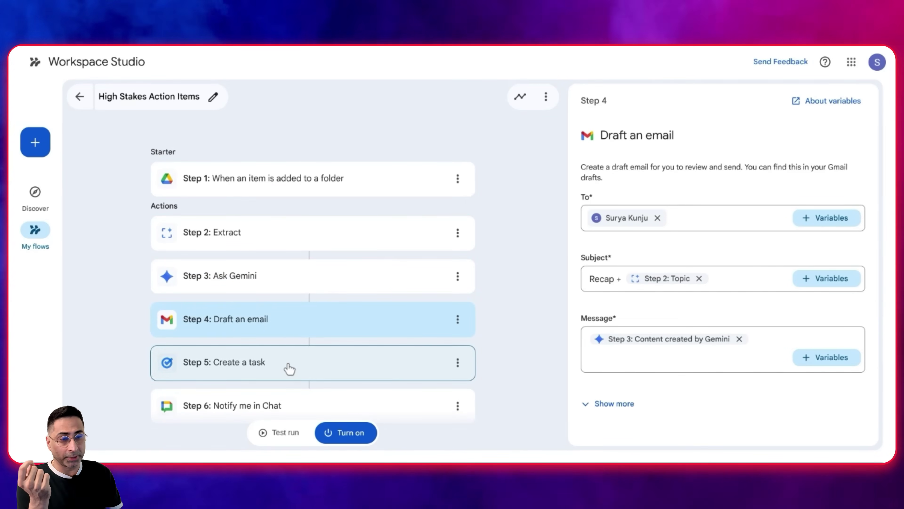
{"action": "left_click", "coordinate": [381, 363]}
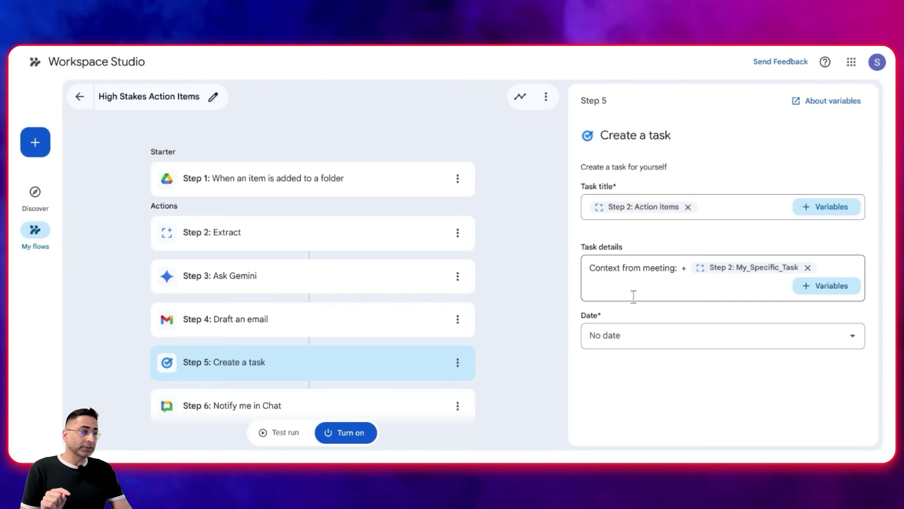
{"action": "left_click_drag", "start_coordinate": [677, 136], "coordinate": [600, 137]}
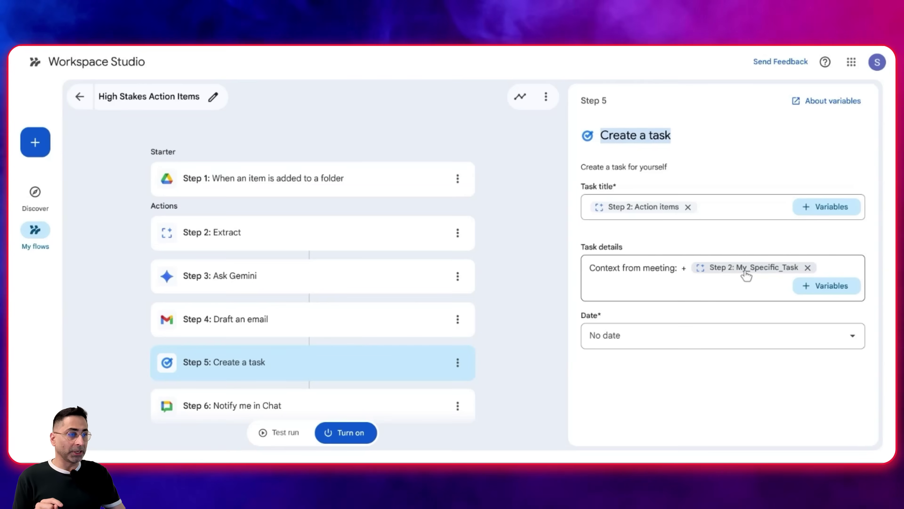
{"action": "mouse_move", "coordinate": [751, 274]}
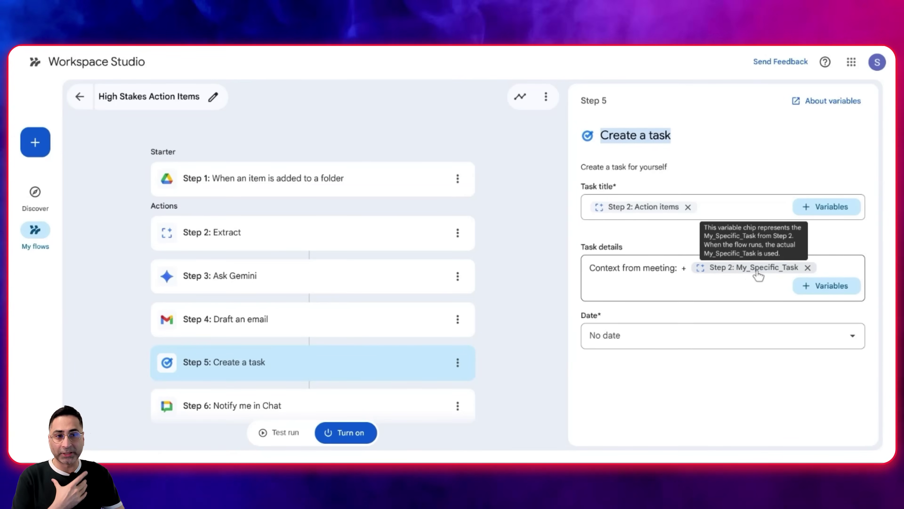
Change the opening of the Notify me in Chat message to "Critical Meeting Processed:", keeping its Topic variable
{"action": "left_click", "coordinate": [260, 408]}
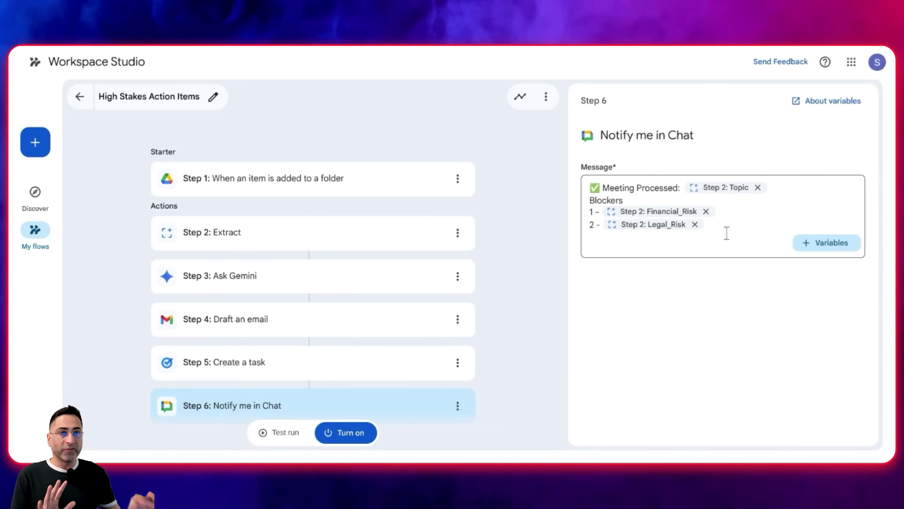
{"action": "double_click", "coordinate": [632, 188]}
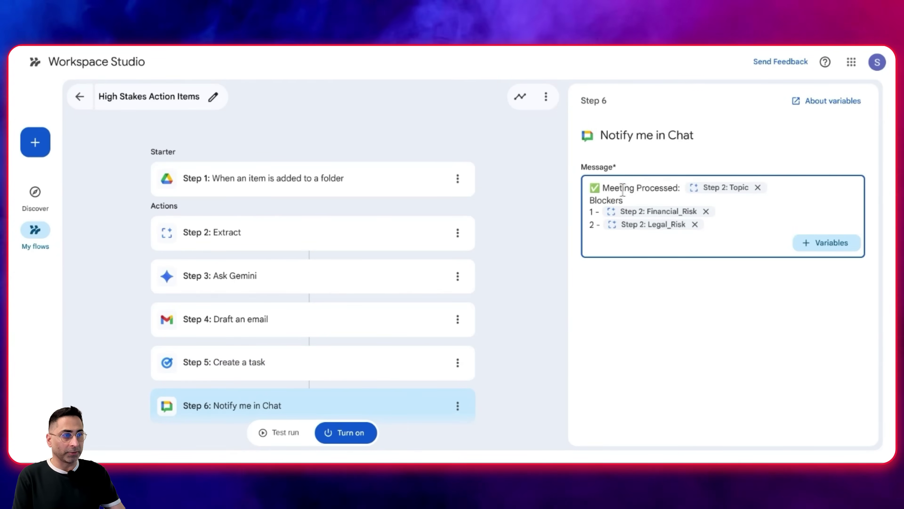
{"action": "type", "text": "Critical Meeting"}
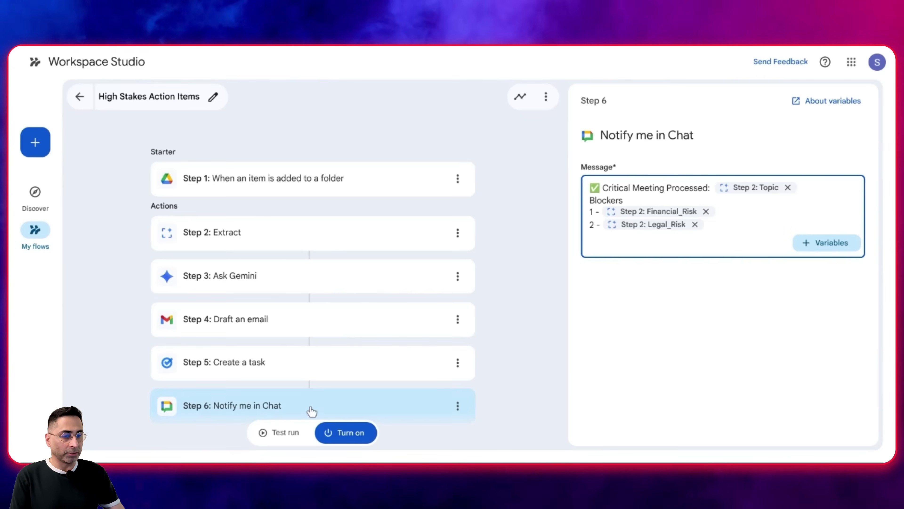
Test run the flow on the file MEETING NOTES_ Project Helios Status Sync.txt and follow its progress
{"action": "left_click", "coordinate": [285, 433]}
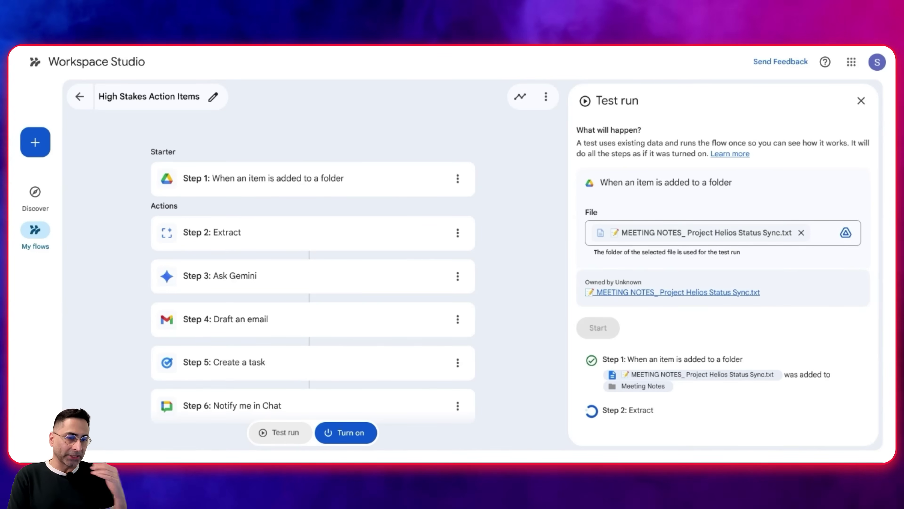
{"action": "scroll", "coordinate": [721, 161], "scroll_direction": "down", "scroll_amount": 7}
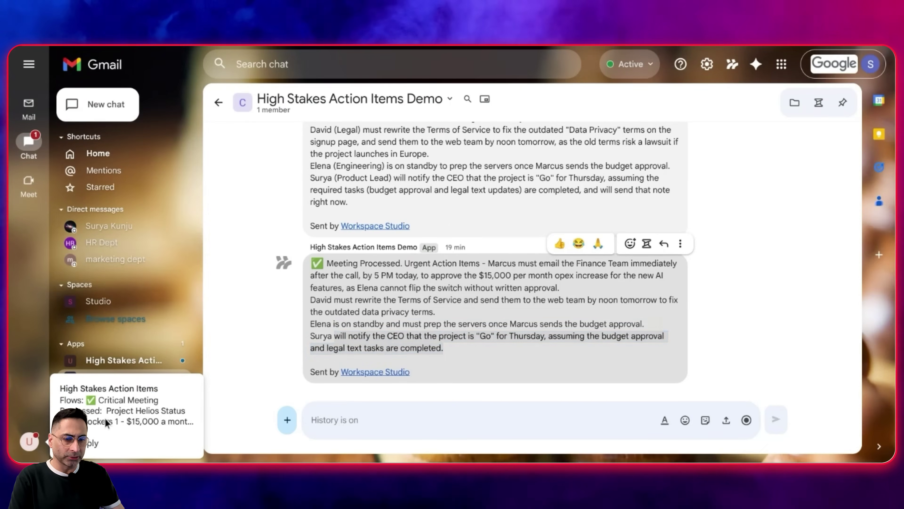
Open the new High Stakes Action Items notification in Chat and read its meeting topic and both blockers
{"action": "left_click", "coordinate": [106, 424]}
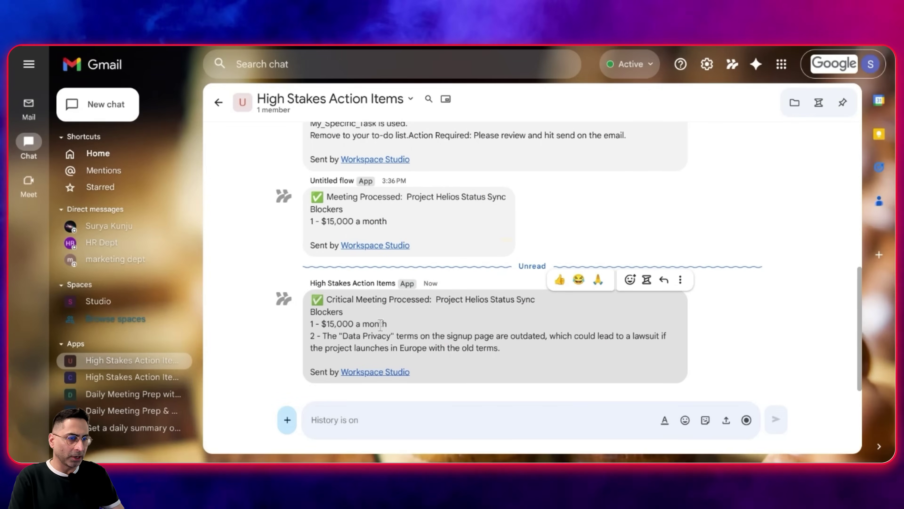
{"action": "left_click_drag", "start_coordinate": [328, 300], "coordinate": [535, 300]}
{"action": "left_click", "coordinate": [434, 300]}
{"action": "left_click_drag", "start_coordinate": [321, 323], "coordinate": [398, 329]}
{"action": "left_click_drag", "start_coordinate": [328, 336], "coordinate": [356, 337]}
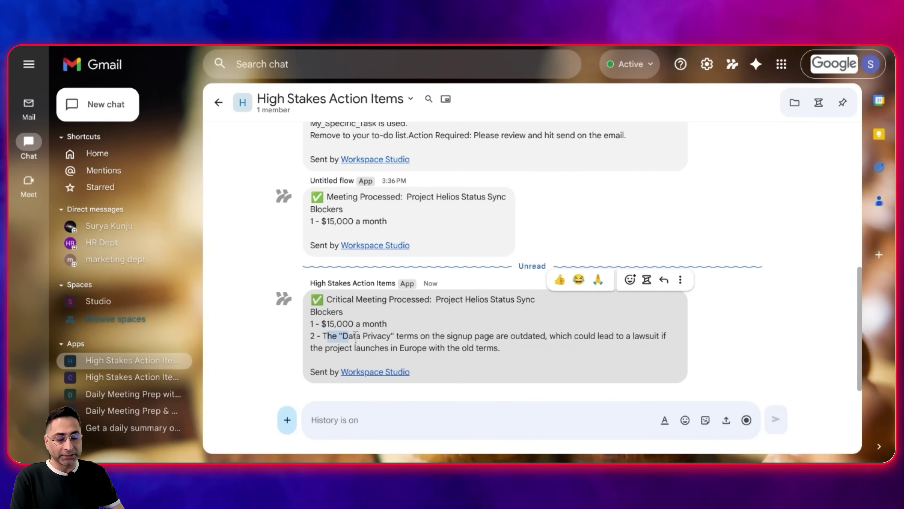
{"action": "triple_click", "coordinate": [362, 324]}
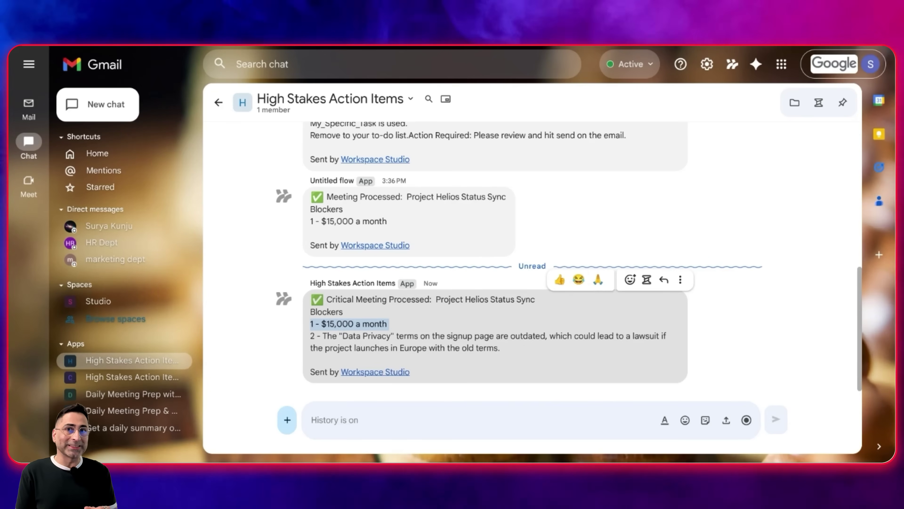
{"action": "triple_click", "coordinate": [346, 348]}
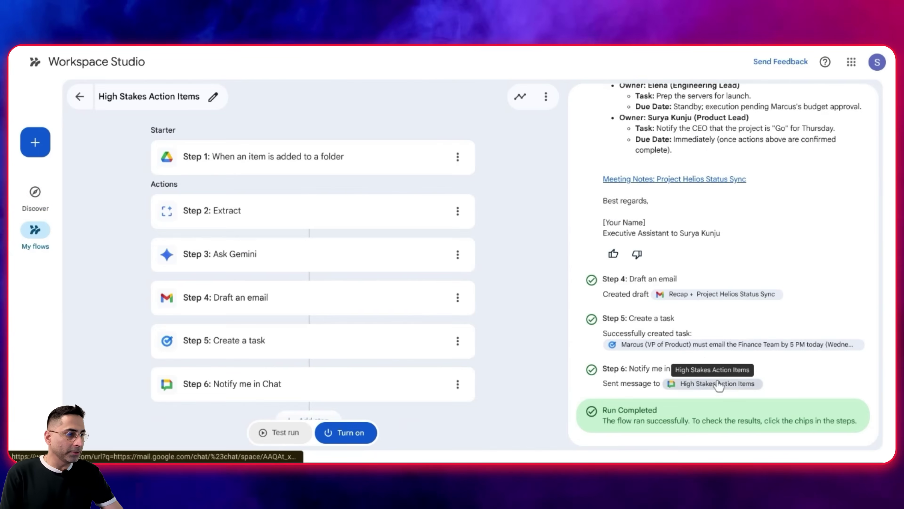
Open the task created by the test run in Google Tasks and read its action items and meeting context
{"action": "left_click", "coordinate": [666, 344]}
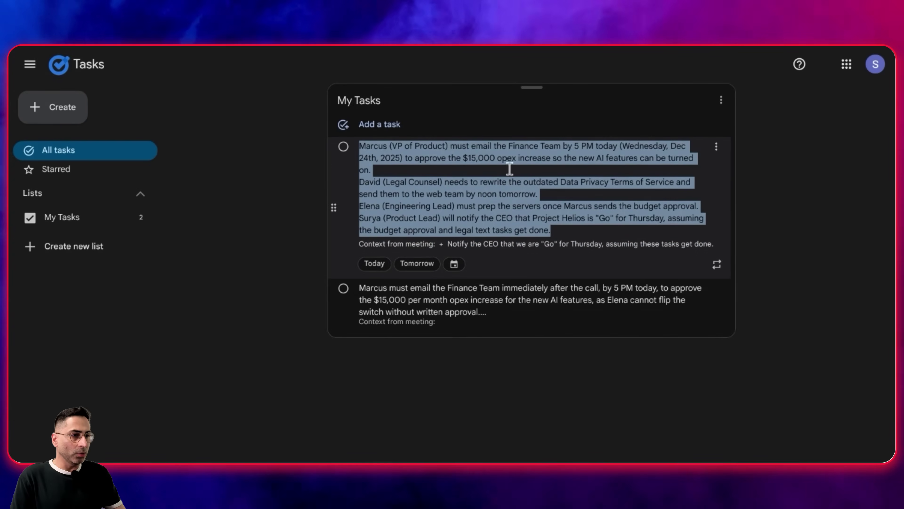
{"action": "left_click", "coordinate": [453, 211]}
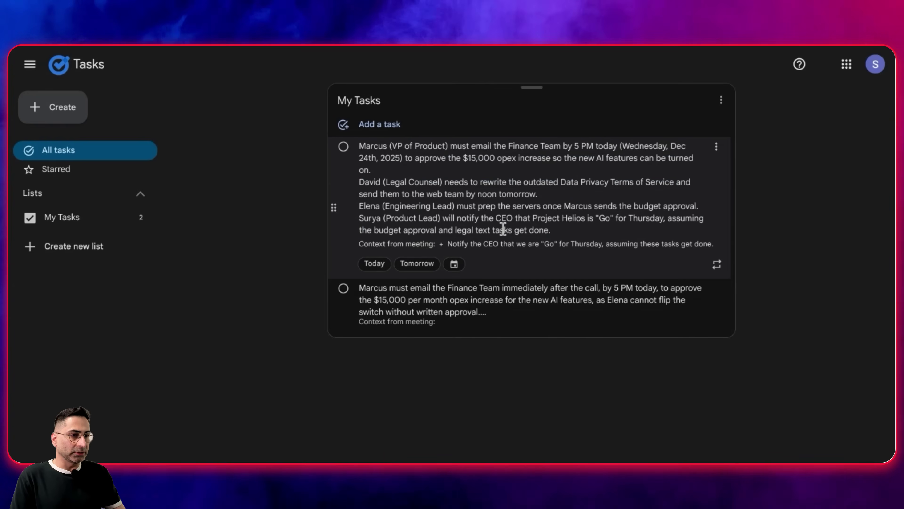
{"action": "left_click_drag", "start_coordinate": [361, 149], "coordinate": [561, 147]}
{"action": "left_click_drag", "start_coordinate": [373, 182], "coordinate": [551, 182]}
{"action": "left_click", "coordinate": [413, 218]}
{"action": "left_click_drag", "start_coordinate": [414, 218], "coordinate": [481, 218]}
{"action": "left_click", "coordinate": [232, 161]}
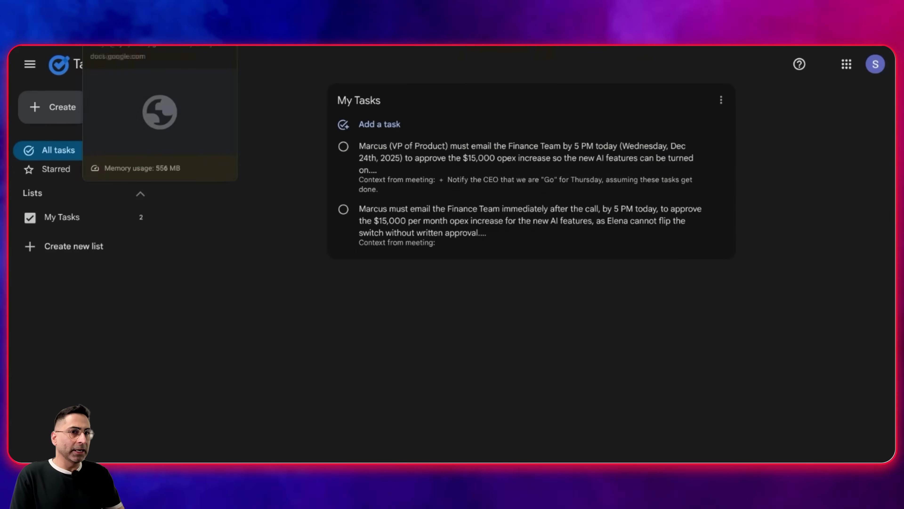
Switch to Gmail and show the Drafts folder
{"action": "left_click", "coordinate": [149, 46]}
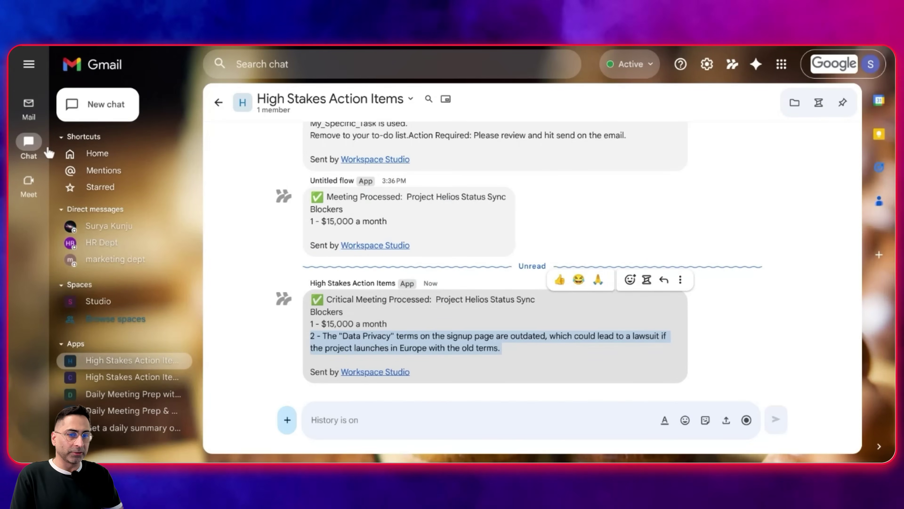
{"action": "left_click", "coordinate": [29, 105]}
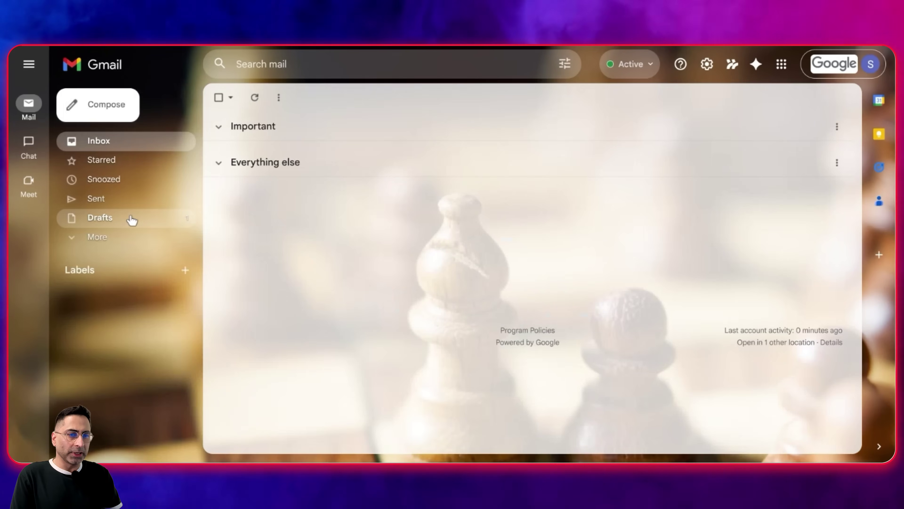
{"action": "left_click", "coordinate": [133, 221]}
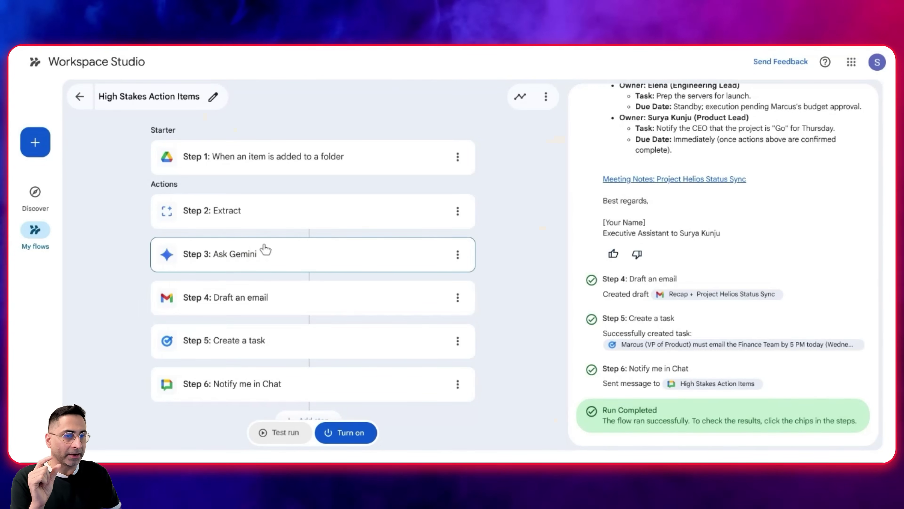
Back in Workspace Studio, compare the Extract step's Topic entry with the subject of the Draft an email step
{"action": "left_click", "coordinate": [258, 224]}
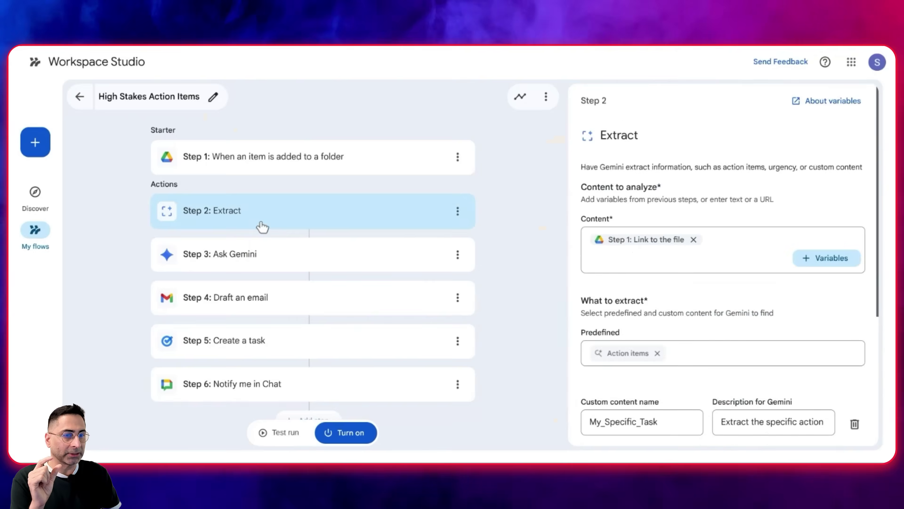
{"action": "scroll", "coordinate": [655, 353], "scroll_direction": "down", "scroll_amount": 2}
{"action": "left_click", "coordinate": [621, 384]}
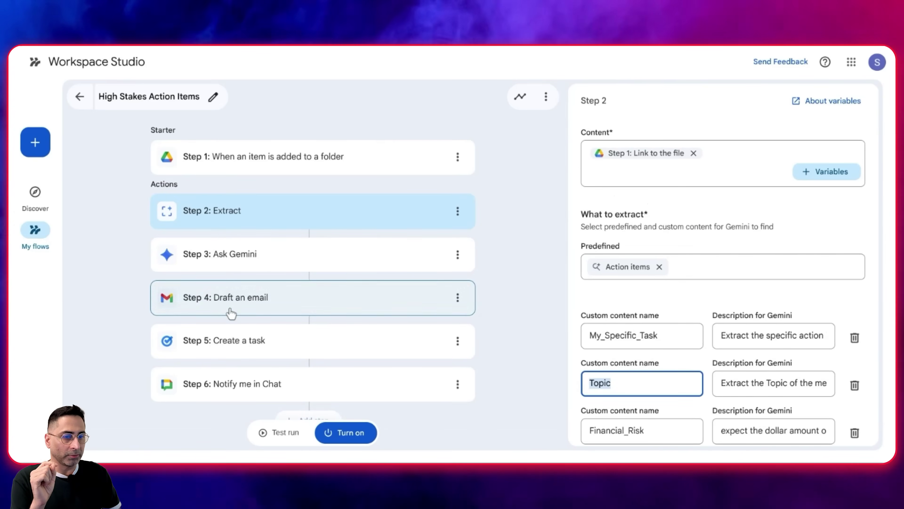
{"action": "left_click", "coordinate": [266, 310]}
{"action": "mouse_move", "coordinate": [686, 284]}
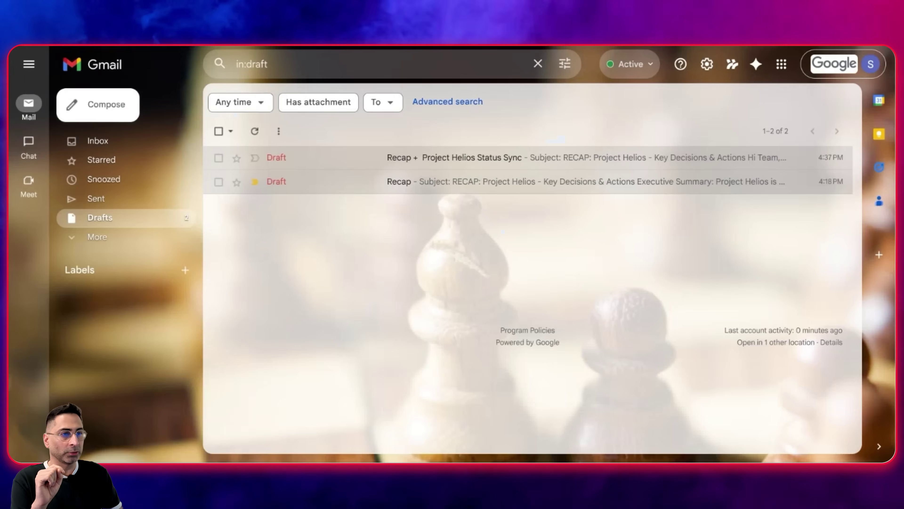
Open the "Recap + Project Helios Status Sync" draft in Gmail at full size and read through it
{"action": "left_click", "coordinate": [478, 158]}
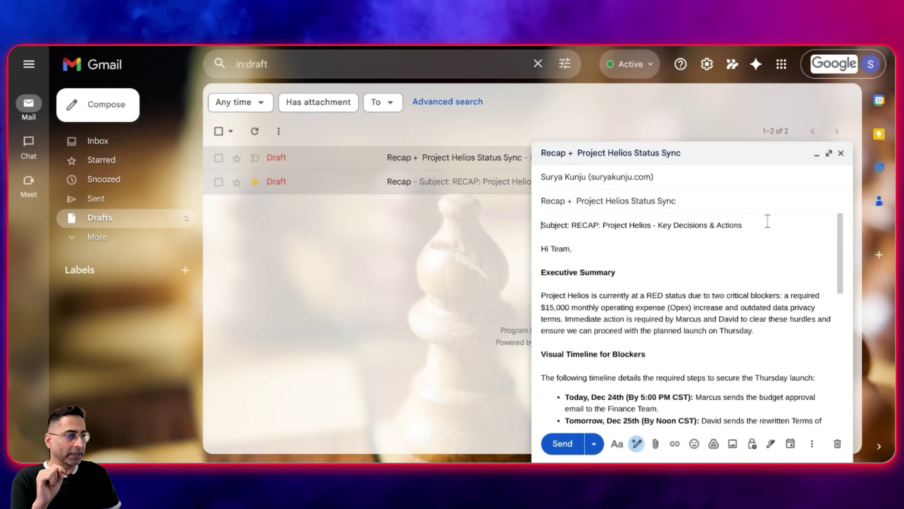
{"action": "left_click", "coordinate": [830, 153]}
{"action": "scroll", "coordinate": [233, 313], "scroll_direction": "down", "scroll_amount": 10}
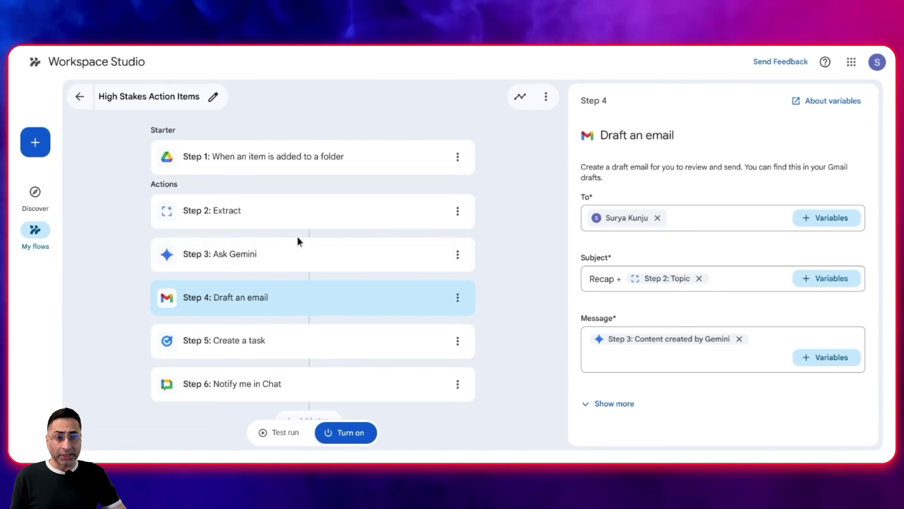
Return to Workspace Studio and reopen the settings of the flow's Extract step
{"action": "left_click", "coordinate": [289, 223]}
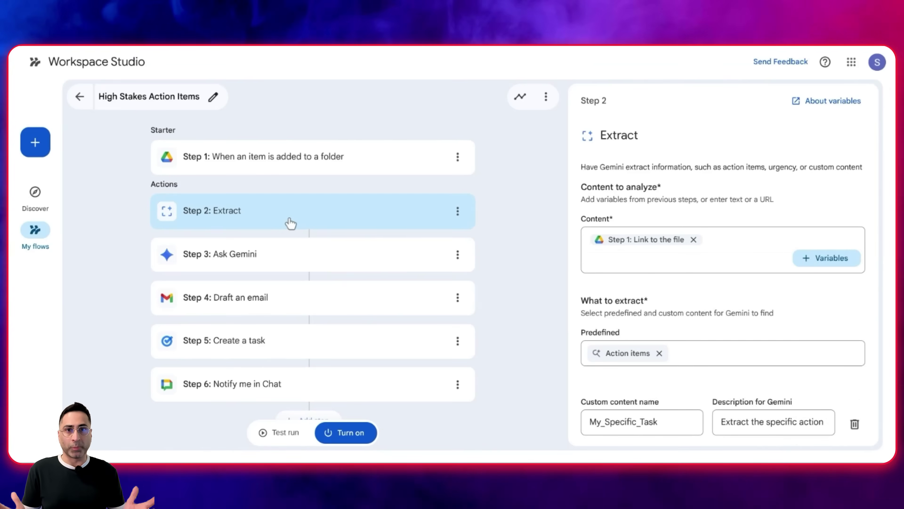